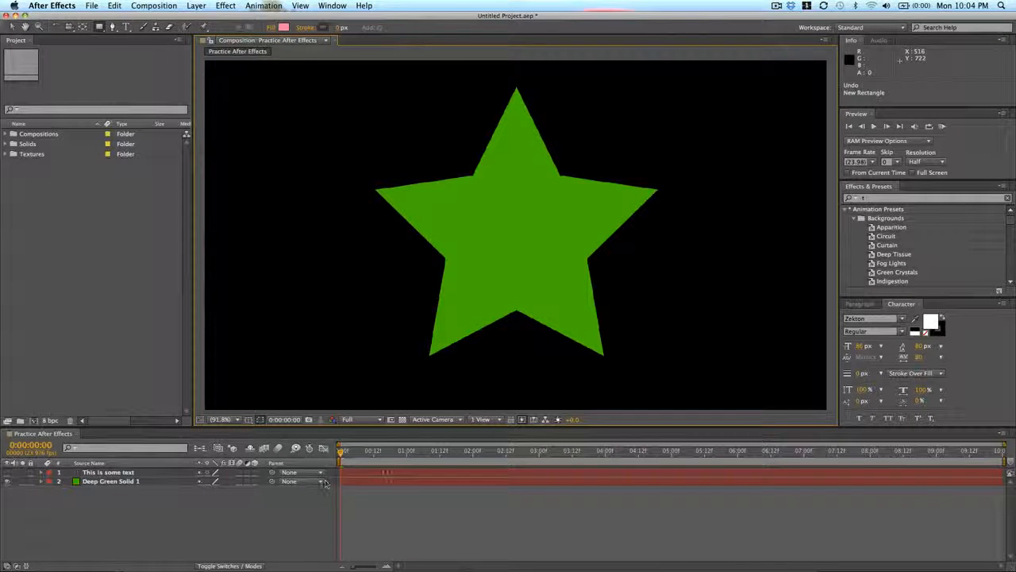
- Show the "This is some text" layer and hide the Deep Green Solid 1 layer
{"action": "left_click", "coordinate": [90, 482]}
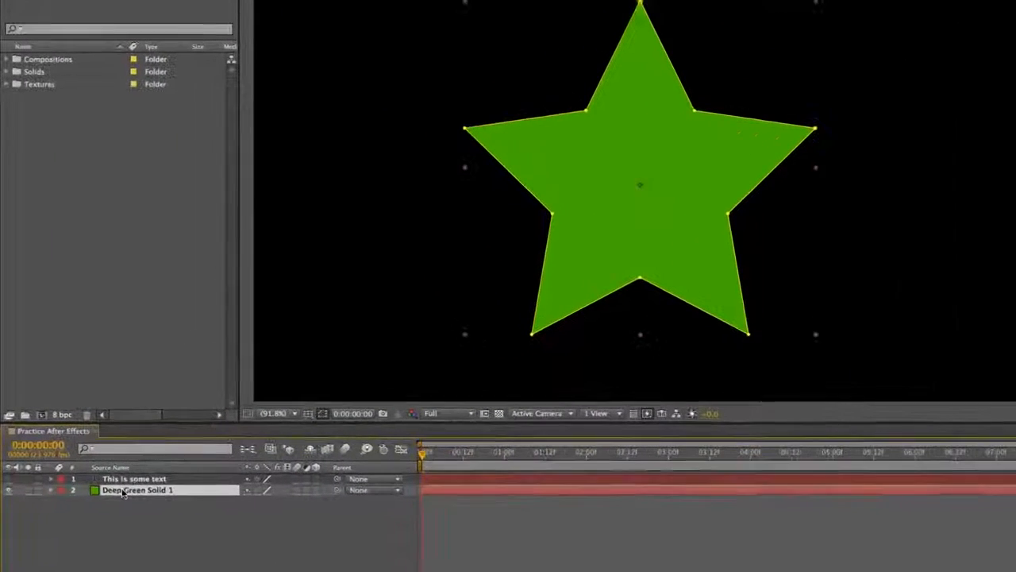
{"action": "left_click", "coordinate": [108, 473]}
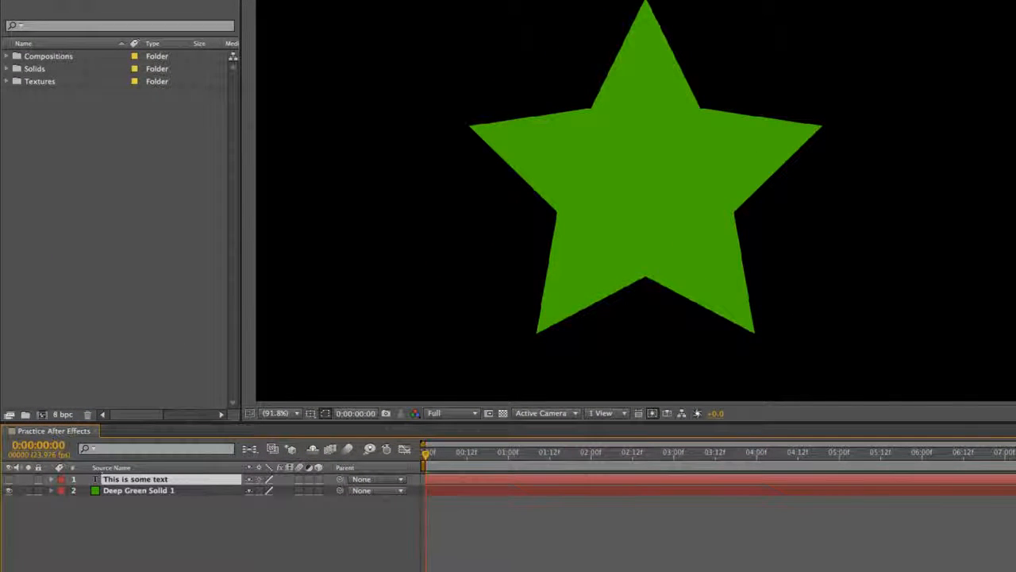
{"action": "left_click", "coordinate": [9, 480]}
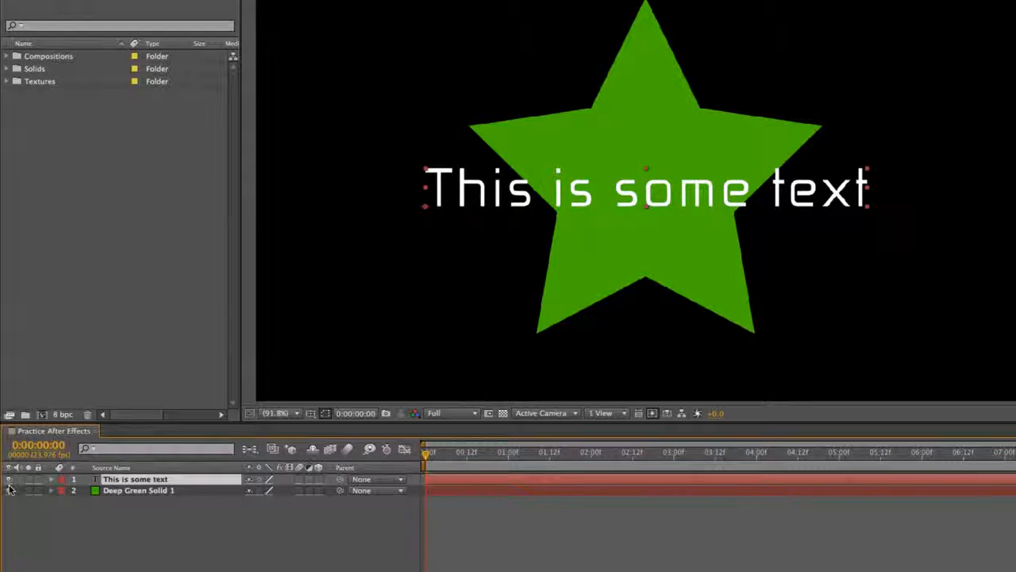
{"action": "left_click", "coordinate": [10, 490]}
{"action": "left_click", "coordinate": [68, 524]}
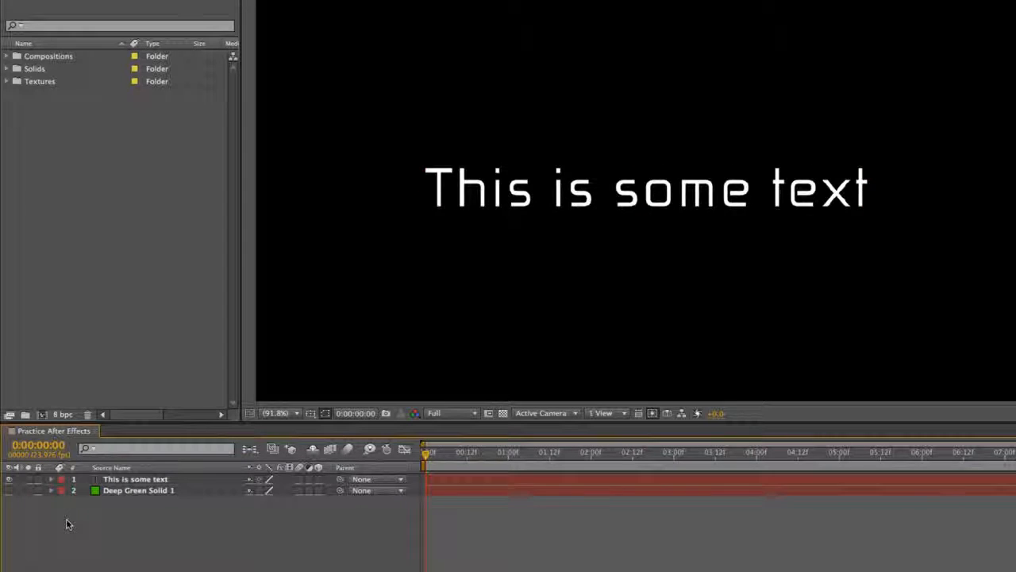
- Show the Deep Green Solid 1 layer again and toggle the text layer's visibility, leaving the text hidden
{"action": "left_click", "coordinate": [9, 490]}
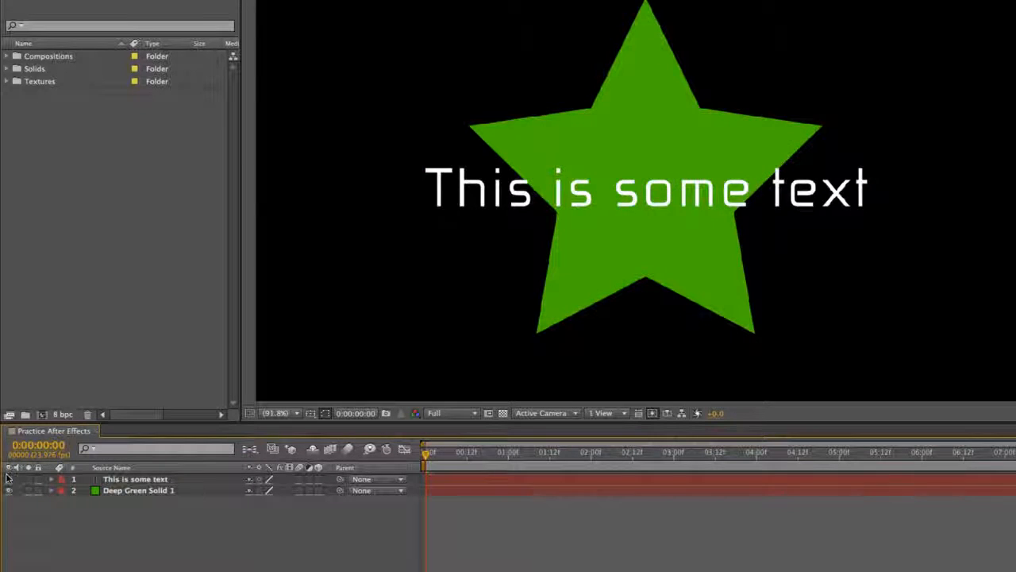
{"action": "left_click", "coordinate": [9, 480]}
{"action": "left_click", "coordinate": [8, 479]}
{"action": "left_click", "coordinate": [9, 478]}
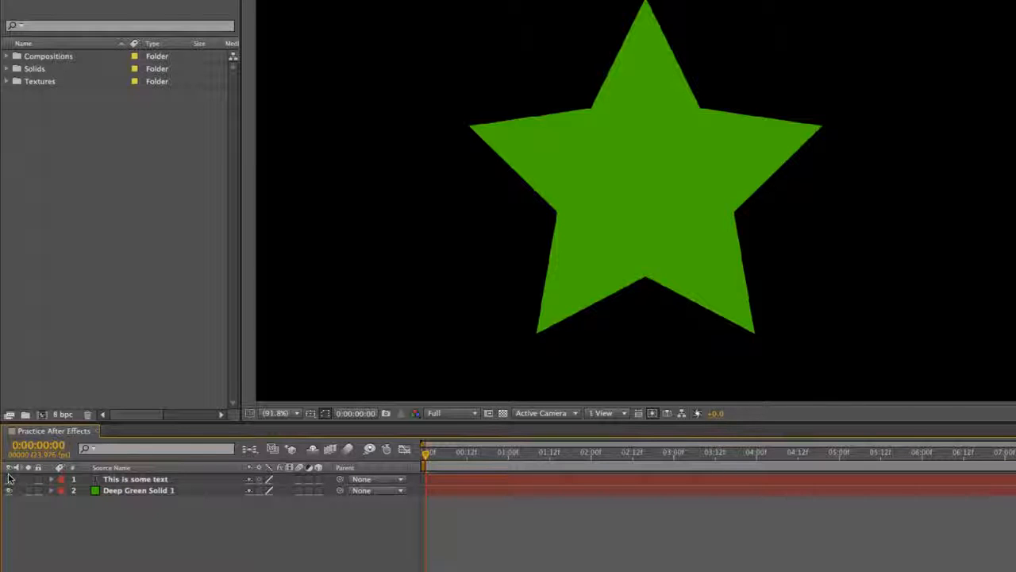
- Rename the Deep Green Solid 1 layer to Green Star and return to the Practice After Effects composition view
{"action": "left_click", "coordinate": [147, 490]}
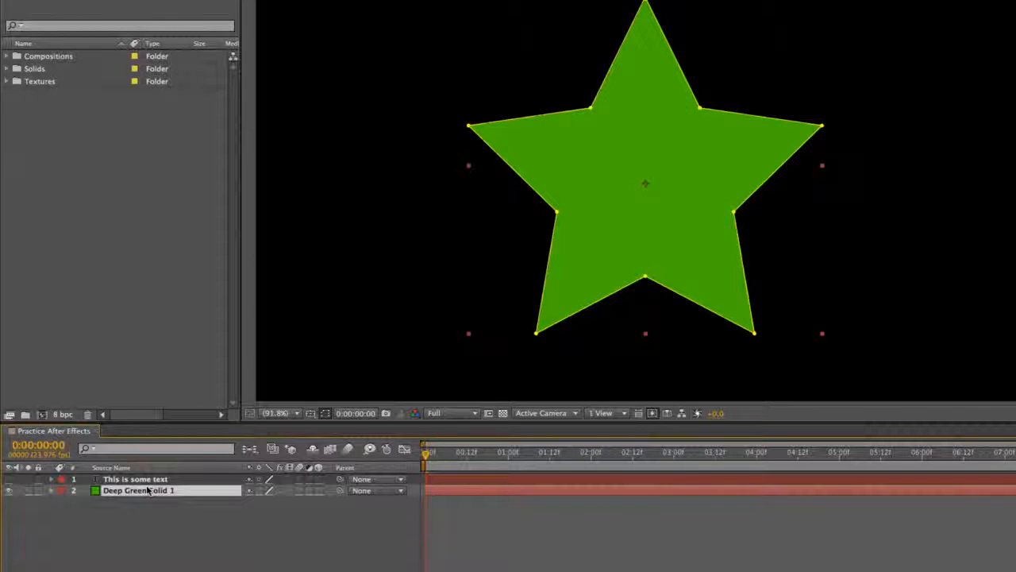
{"action": "key", "text": "Return"}
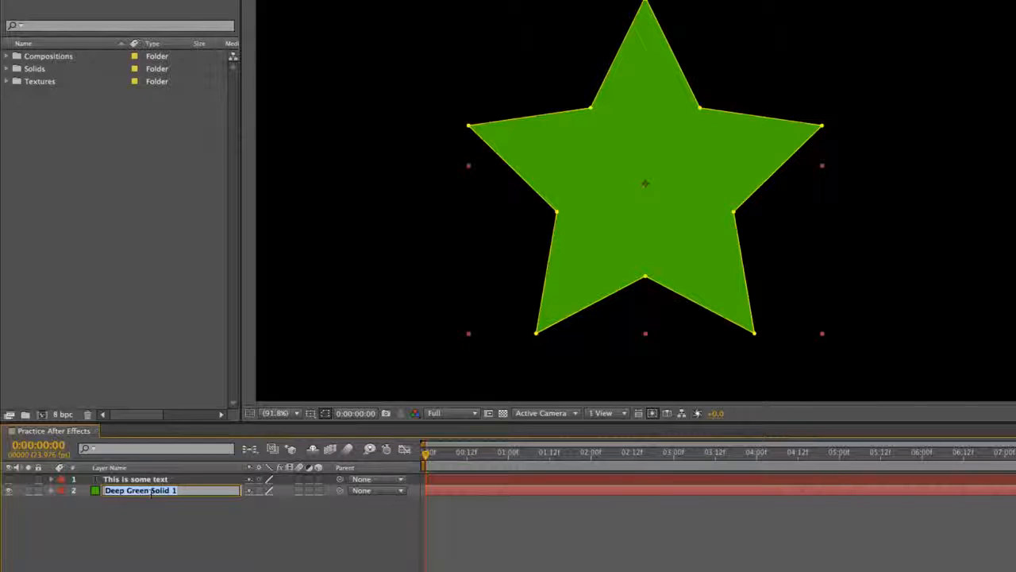
{"action": "left_click", "coordinate": [149, 509]}
{"action": "left_click", "coordinate": [165, 480]}
{"action": "double_click", "coordinate": [163, 491]}
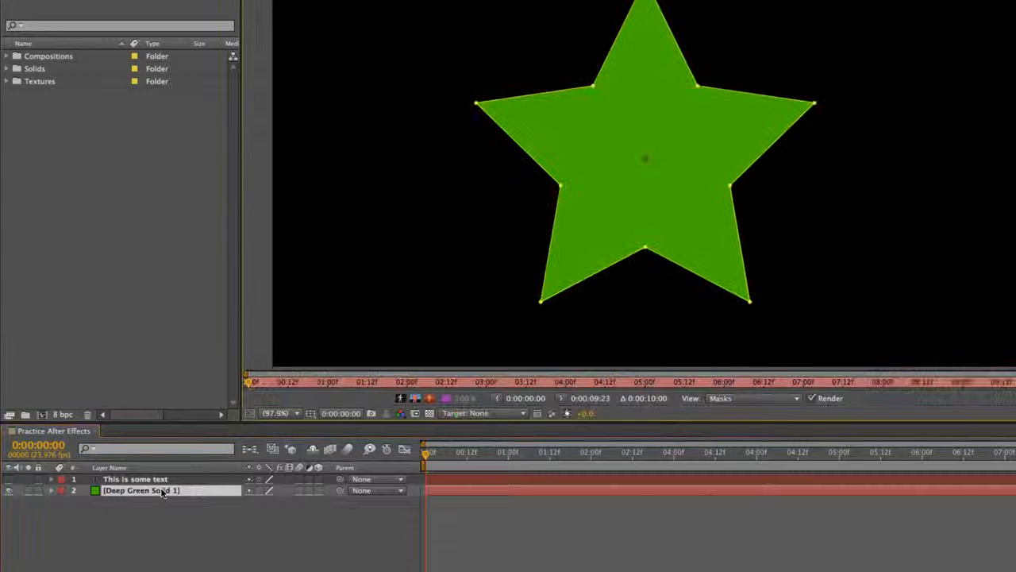
{"action": "key", "text": "Return"}
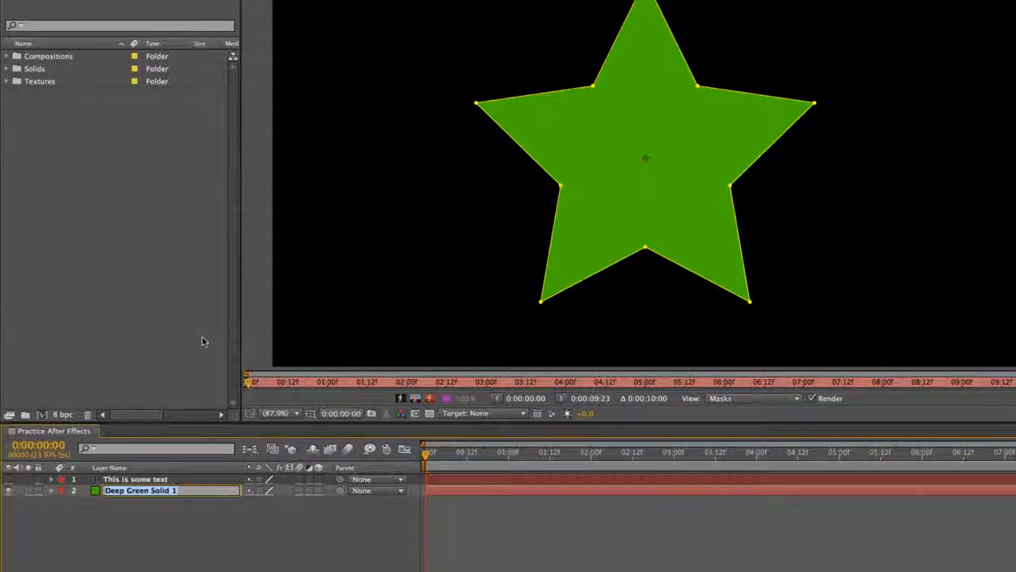
{"action": "type", "text": "Gree"}
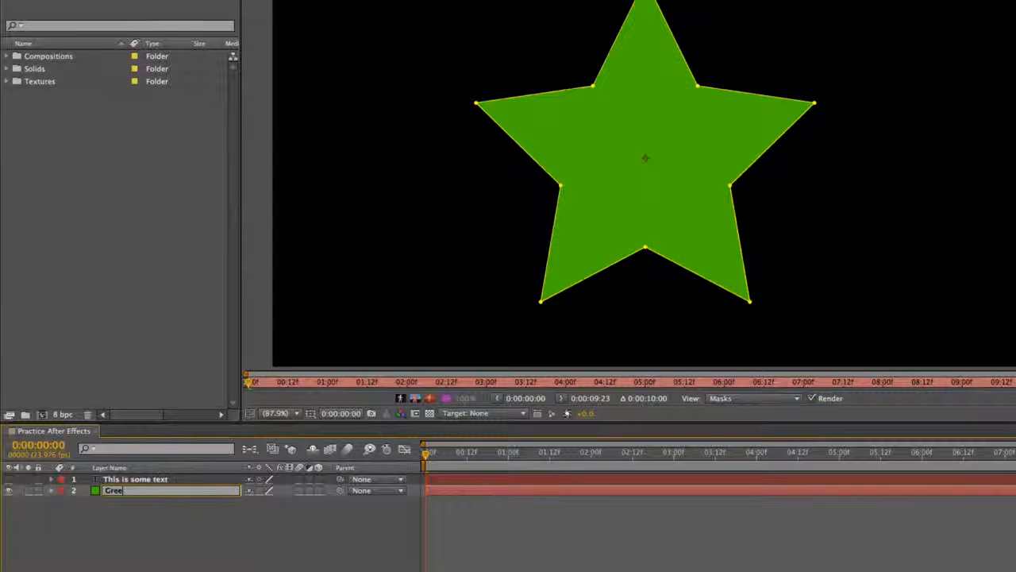
{"action": "type", "text": "n Star"}
{"action": "key", "text": "Return"}
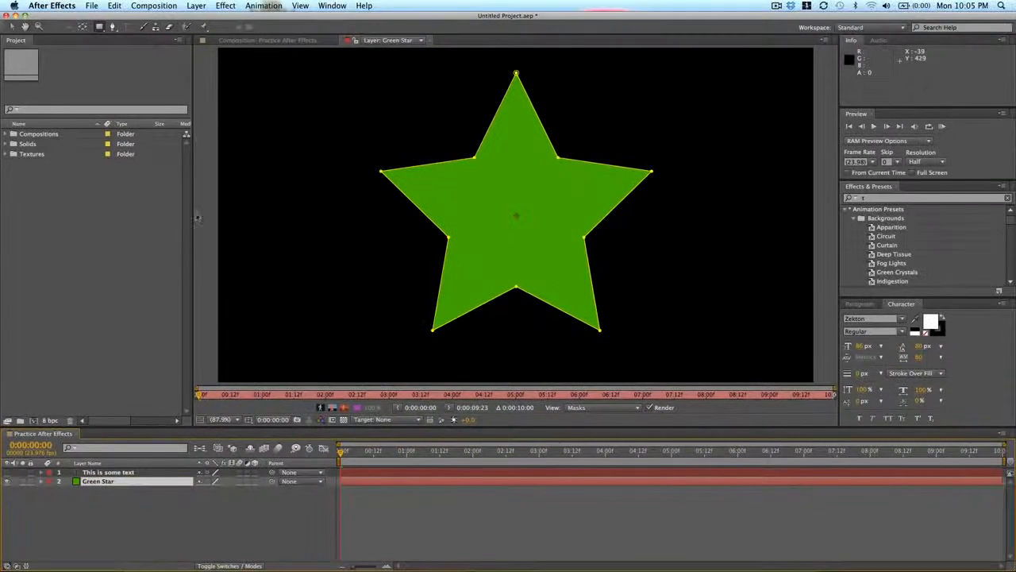
{"action": "left_click", "coordinate": [269, 41]}
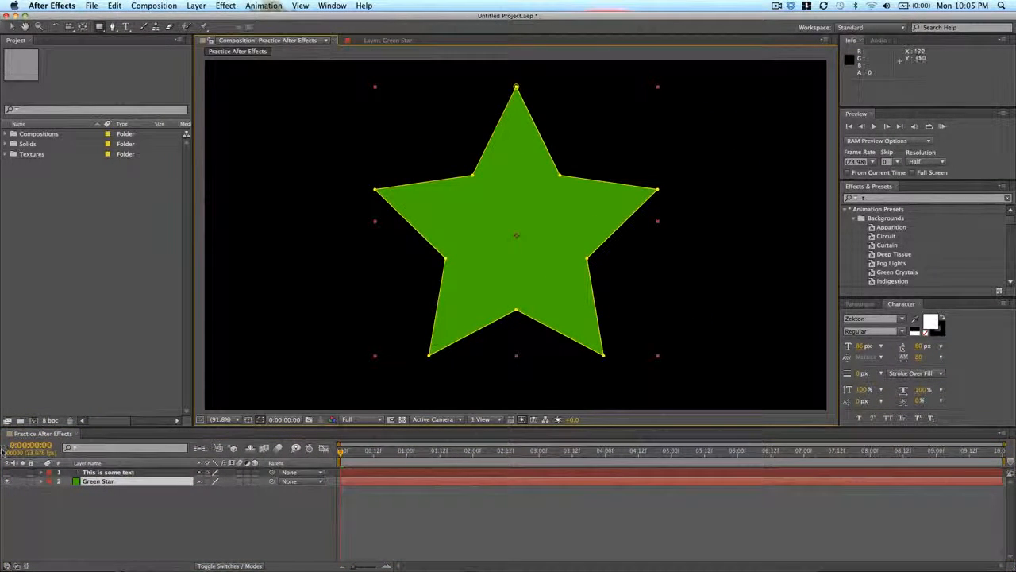
- Open the Green Star layer in its own viewer, return to the composition view and deselect the layer
{"action": "double_click", "coordinate": [131, 486]}
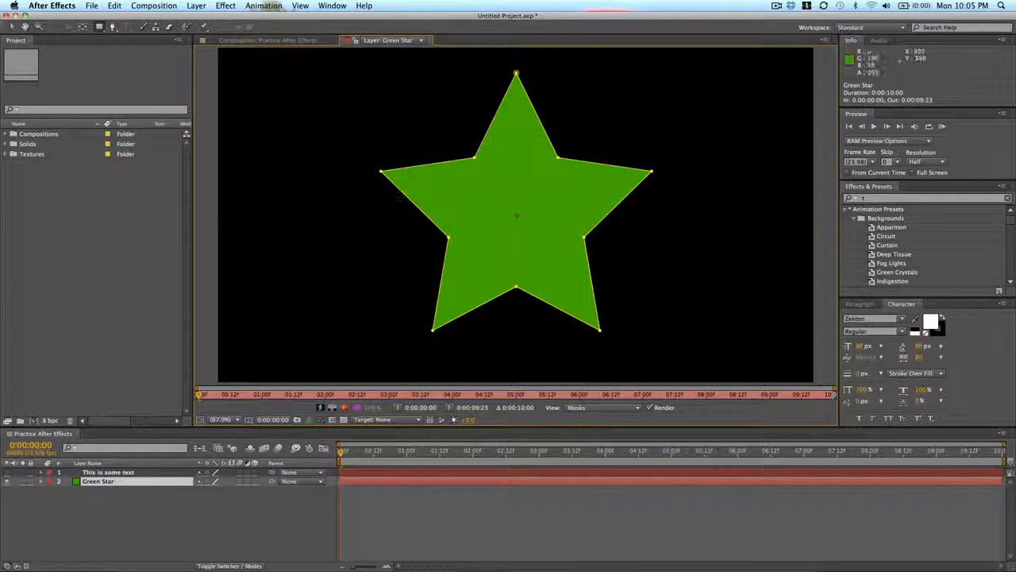
{"action": "left_click", "coordinate": [276, 42]}
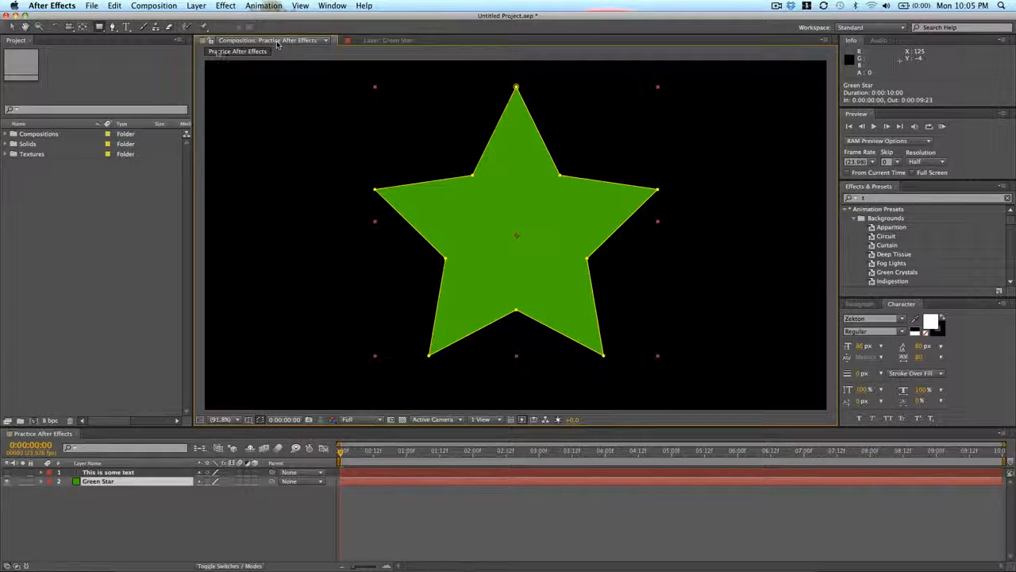
{"action": "left_click", "coordinate": [381, 506]}
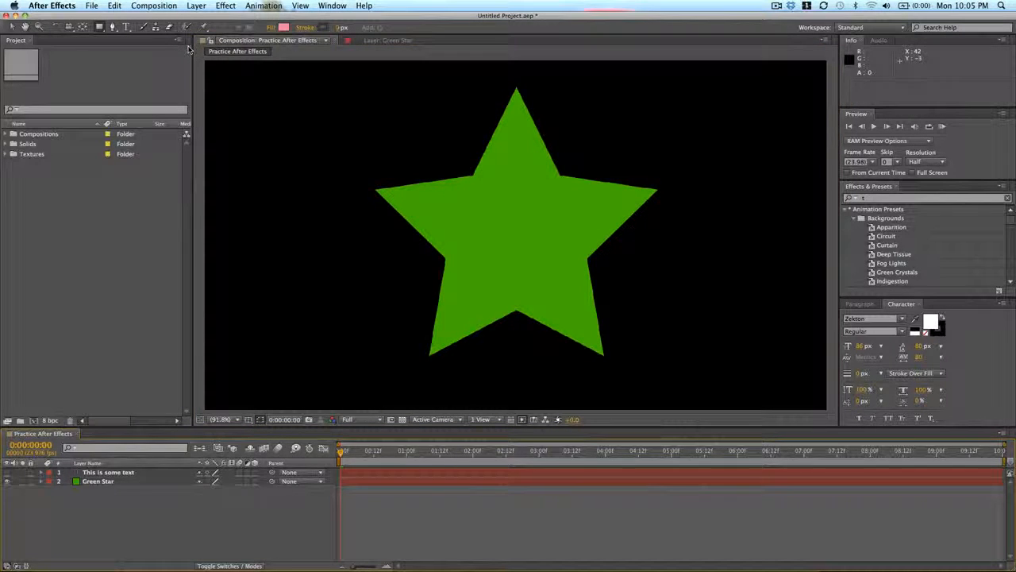
- With the Selection tool, move the green star slightly left and down in the composition, and deselect it
{"action": "left_click", "coordinate": [11, 28]}
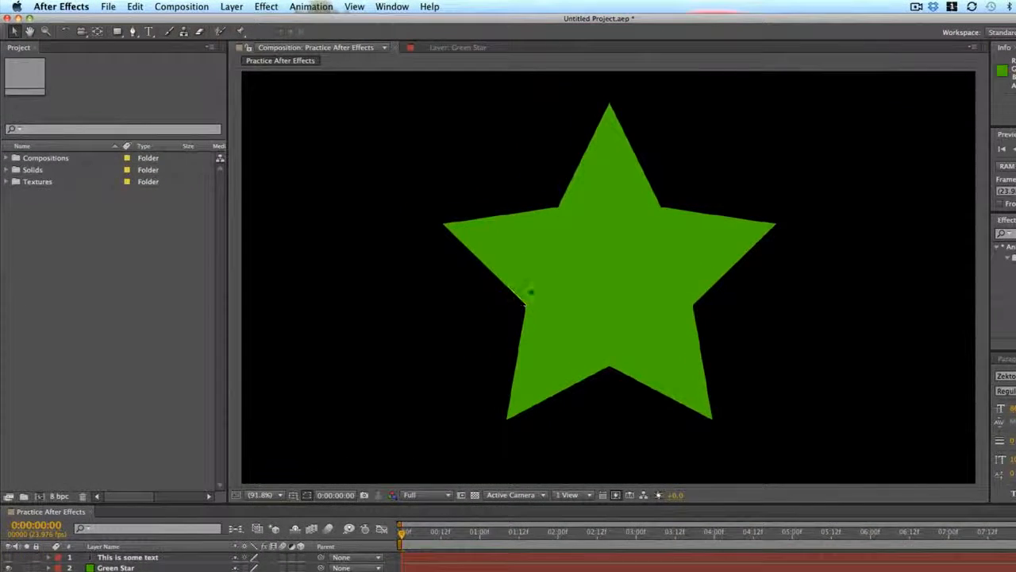
{"action": "left_click", "coordinate": [559, 197]}
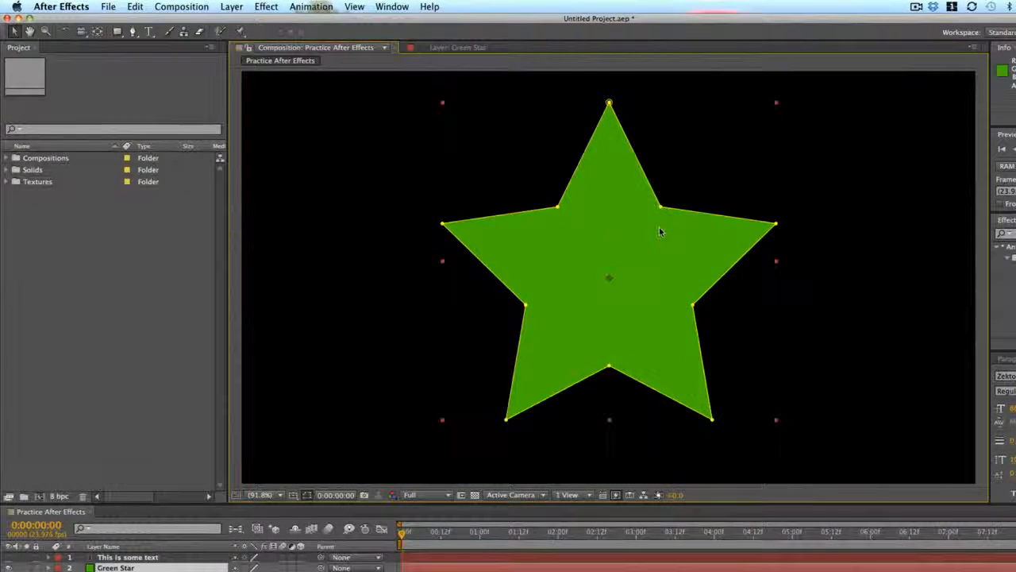
{"action": "left_click_drag", "start_coordinate": [629, 197], "coordinate": [610, 187]}
{"action": "left_click", "coordinate": [800, 225]}
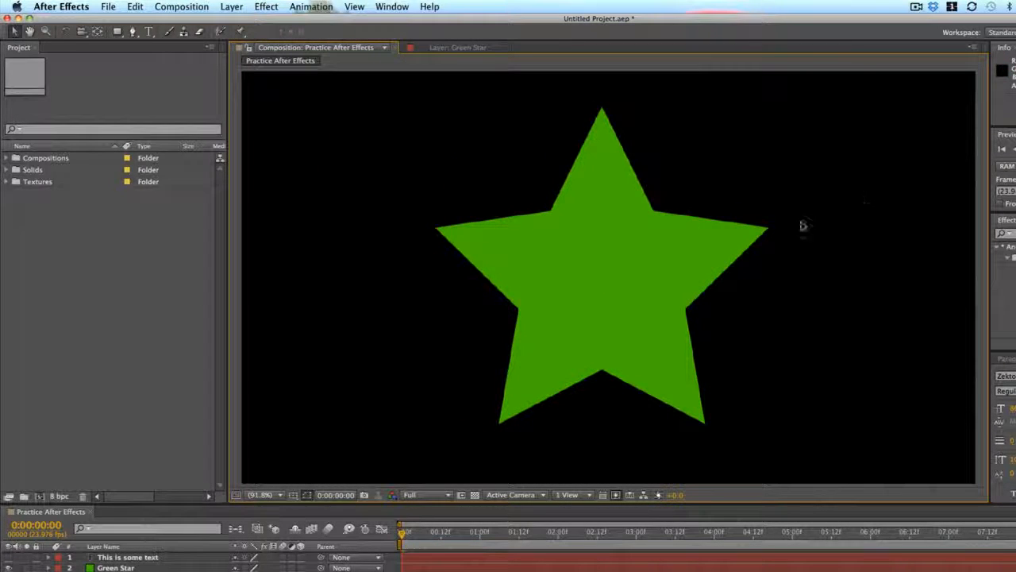
- Make the "This is some text" layer visible and select the green star in the composition
{"action": "left_click", "coordinate": [8, 557]}
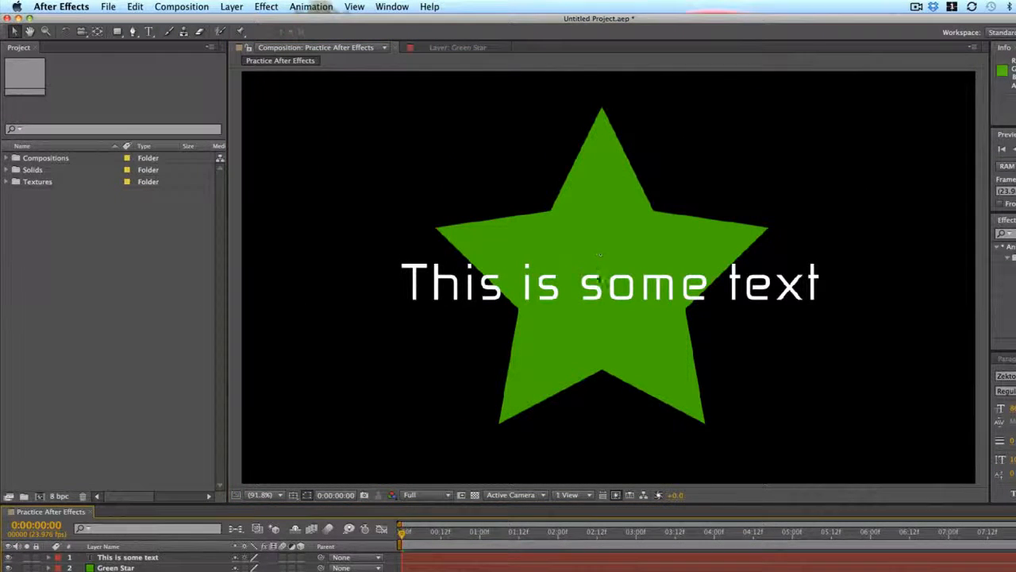
{"action": "left_click", "coordinate": [612, 283]}
{"action": "left_click", "coordinate": [638, 208]}
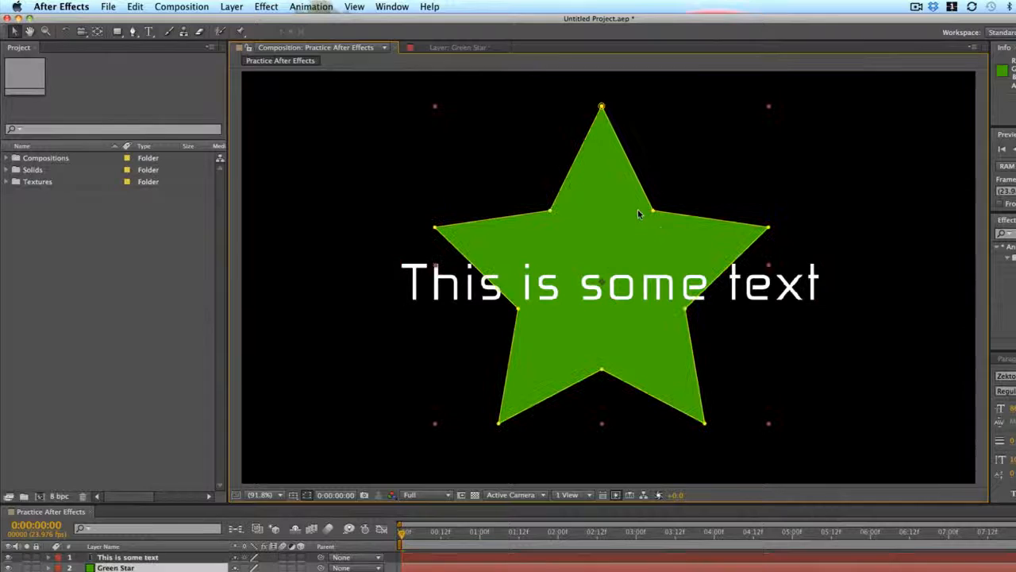
- Move the text up and left across the star's top point, and shift the star slightly left and down
{"action": "left_click", "coordinate": [758, 284]}
{"action": "left_click_drag", "start_coordinate": [758, 284], "coordinate": [675, 133]}
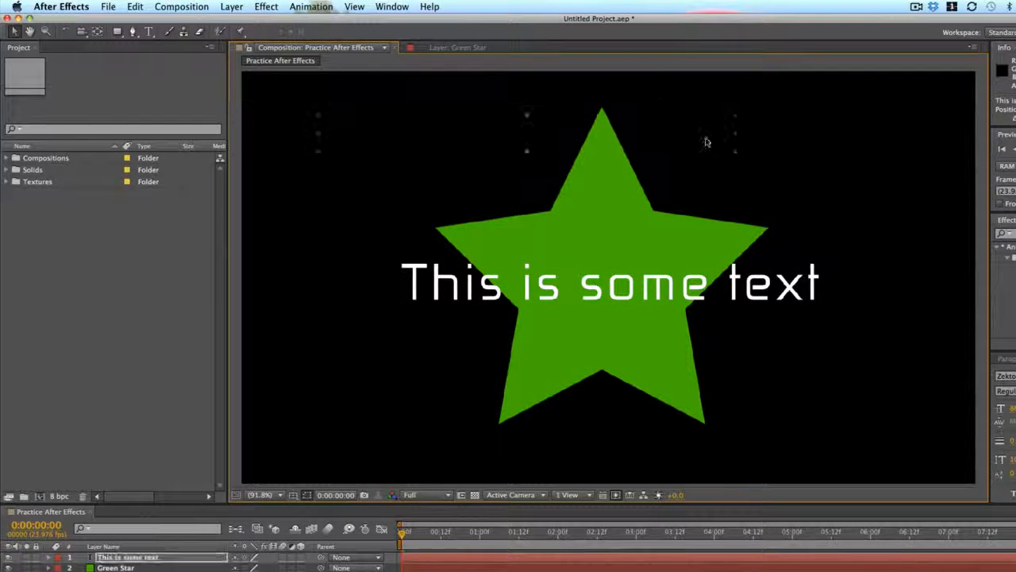
{"action": "left_click_drag", "start_coordinate": [631, 260], "coordinate": [587, 260]}
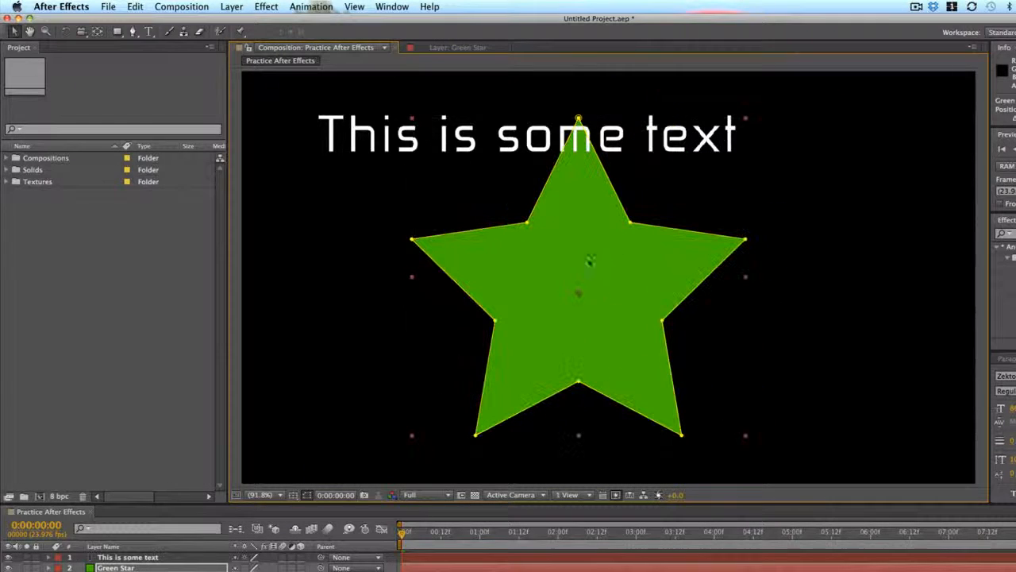
- Try scaling the star unevenly into a narrow shape, and undo the change
{"action": "left_click_drag", "start_coordinate": [746, 123], "coordinate": [599, 197]}
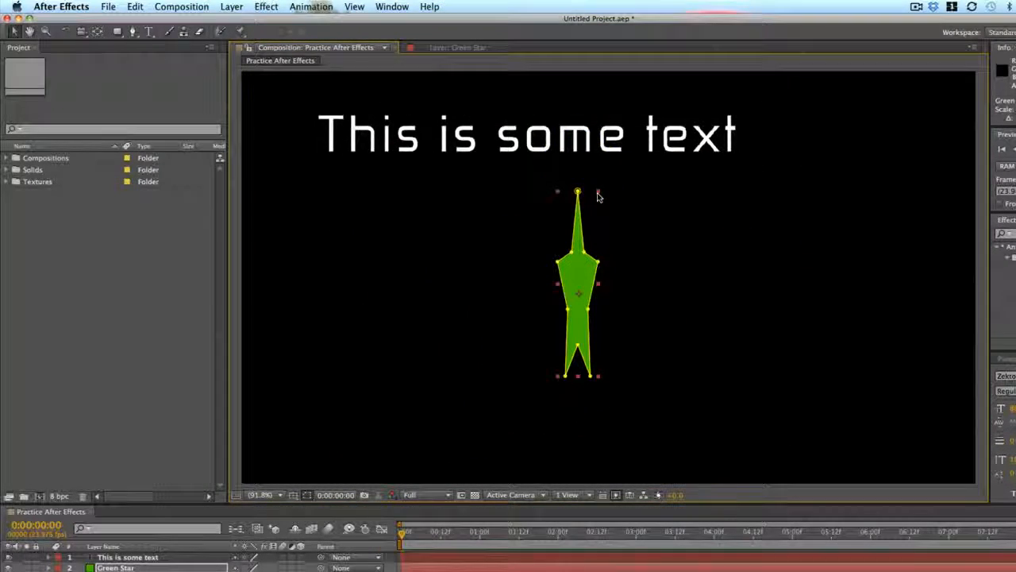
{"action": "key", "text": "super+z"}
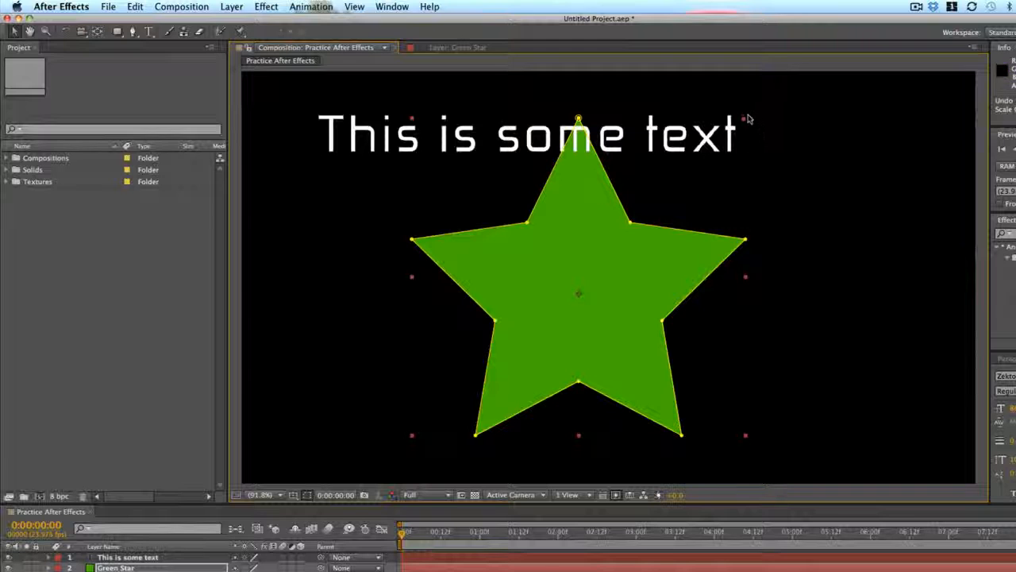
- Scale the star down slightly in proportion, and try stretching the text wider before undoing that stretch
{"action": "left_click_drag", "start_coordinate": [746, 121], "coordinate": [887, 155]}
{"action": "left_click", "coordinate": [401, 148]}
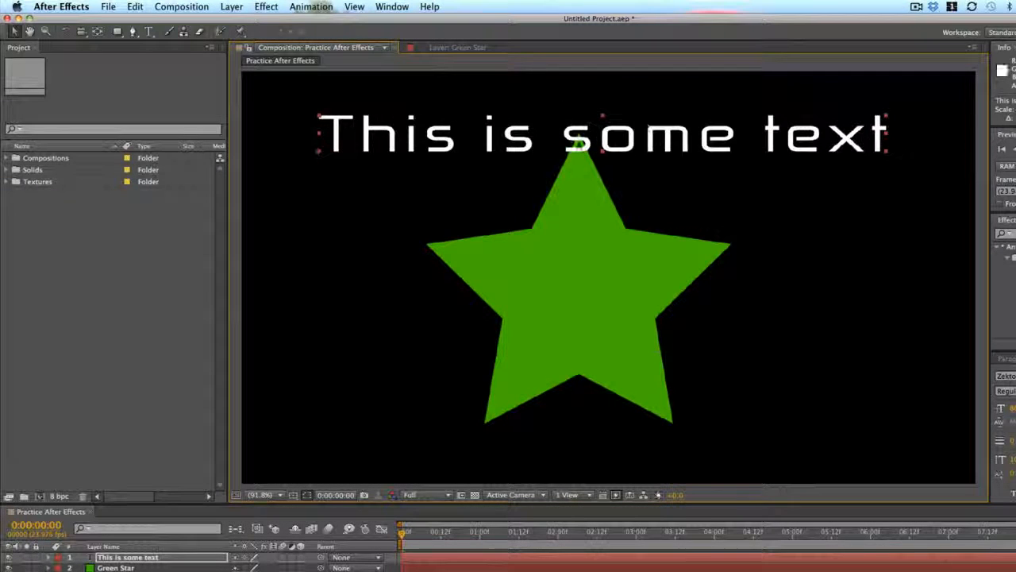
{"action": "key", "text": "super+z"}
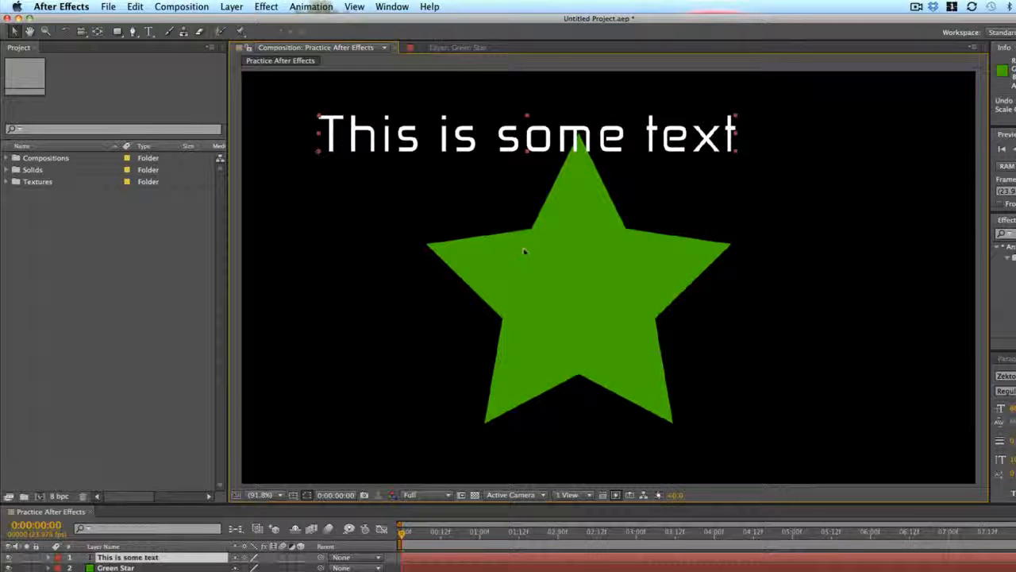
- Pan the composition view around with the Hand tool and bring the frame back to the middle of the viewer
{"action": "key", "text": "space"}
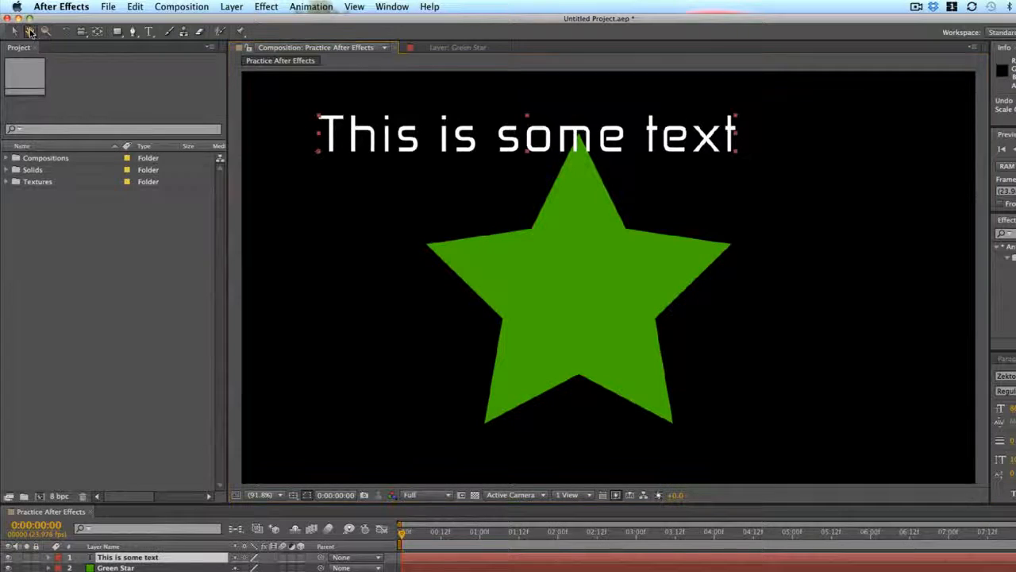
{"action": "left_click_drag", "start_coordinate": [449, 263], "coordinate": [738, 213]}
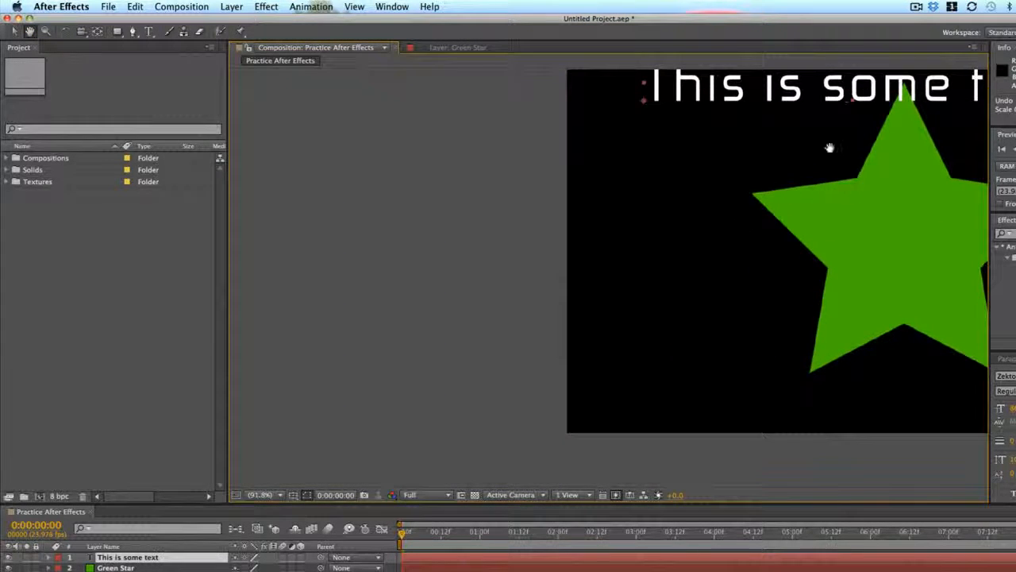
{"action": "left_click_drag", "start_coordinate": [830, 148], "coordinate": [469, 279]}
{"action": "left_click_drag", "start_coordinate": [434, 366], "coordinate": [717, 358]}
{"action": "left_click_drag", "start_coordinate": [660, 261], "coordinate": [480, 286]}
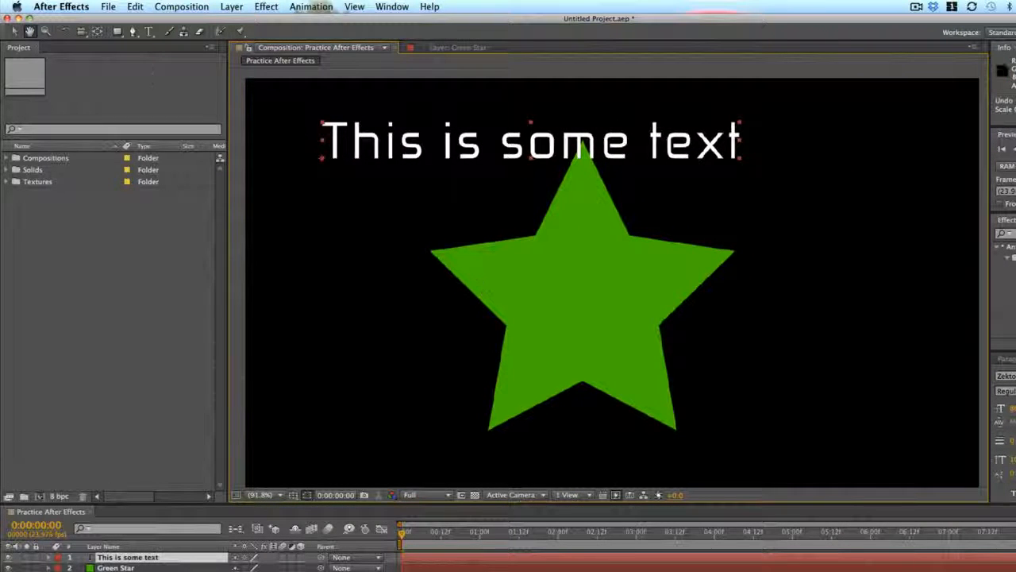
- Use the Zoom tool to magnify the composition to 2400%, zoom out to 100%, and zoom in on the star at 200%
{"action": "left_click", "coordinate": [59, 35]}
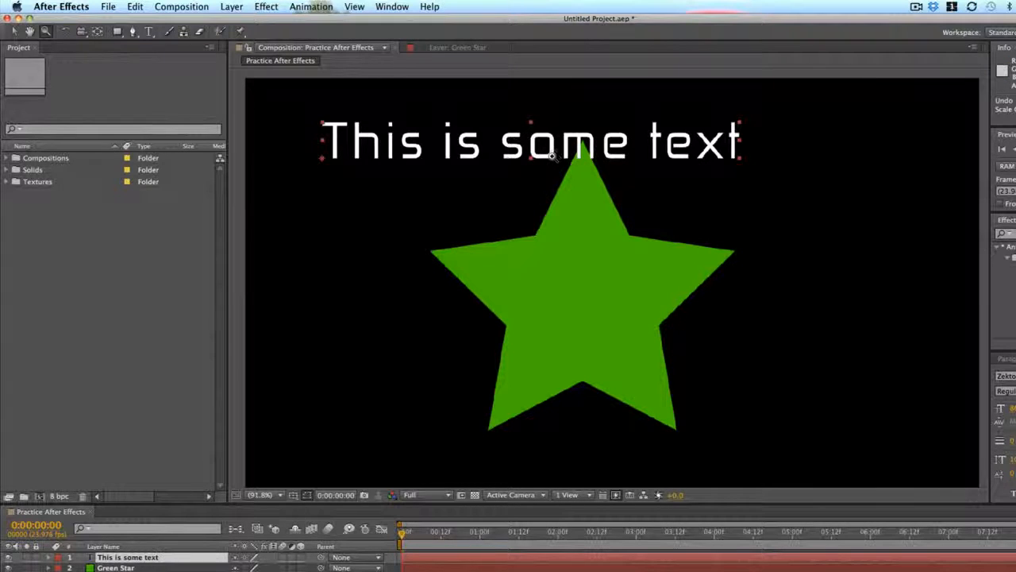
{"action": "left_click_drag", "start_coordinate": [550, 155], "coordinate": [548, 188]}
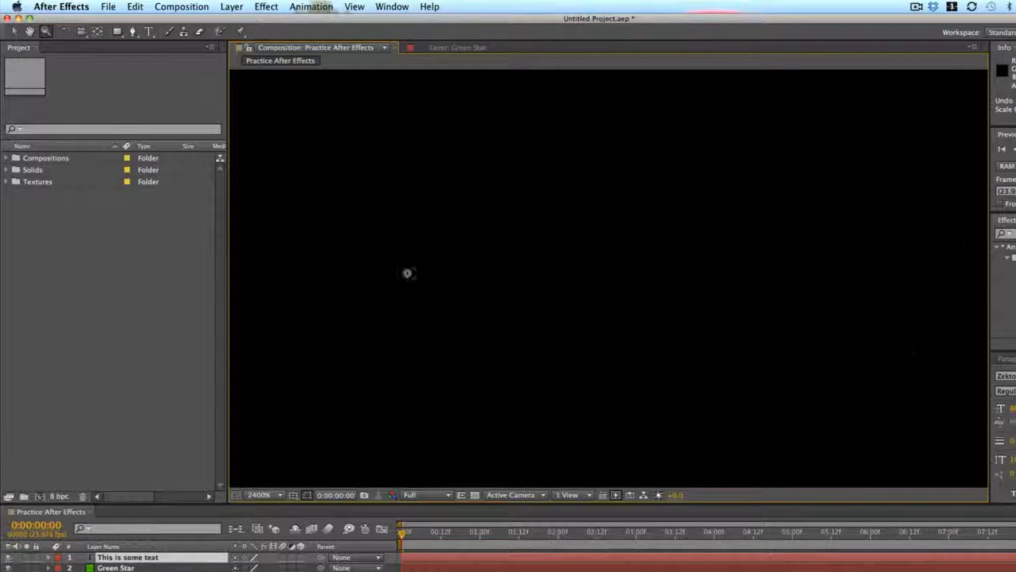
{"action": "scroll", "coordinate": [431, 277], "scroll_direction": "down", "scroll_amount": 4}
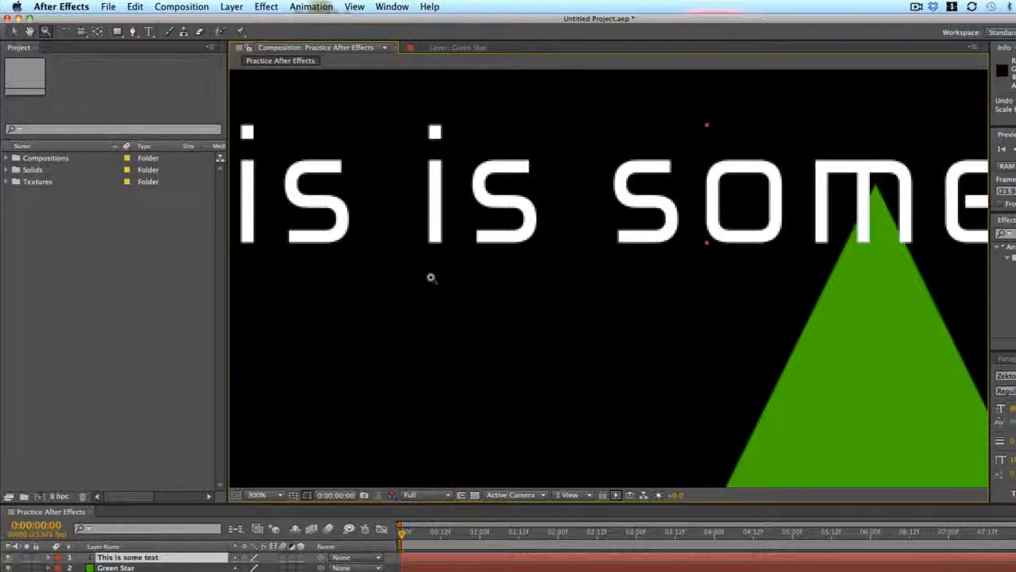
{"action": "scroll", "coordinate": [431, 277], "scroll_direction": "down", "scroll_amount": 3}
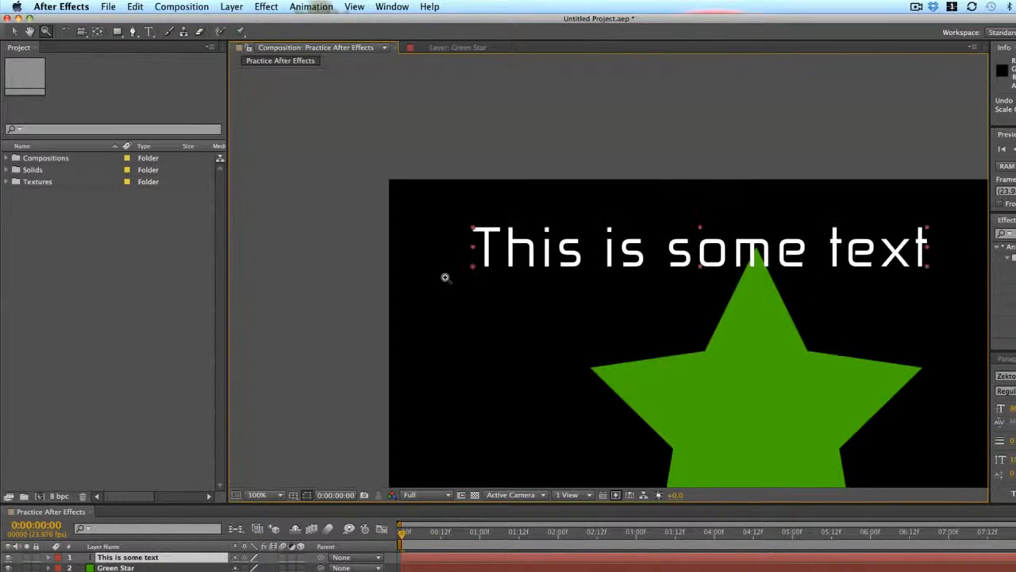
{"action": "scroll", "coordinate": [732, 360], "scroll_direction": "up", "scroll_amount": 2}
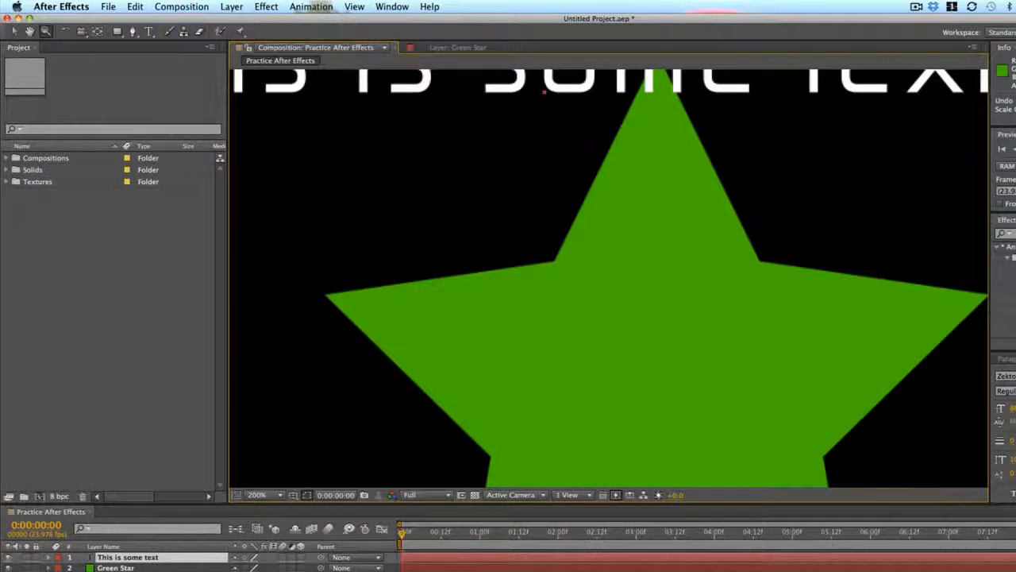
- Zoom in and out around the star and text, finishing at 200% magnification over the text
{"action": "scroll", "coordinate": [644, 262], "scroll_direction": "down", "scroll_amount": 2}
{"action": "scroll", "coordinate": [644, 262], "scroll_direction": "up", "scroll_amount": 2}
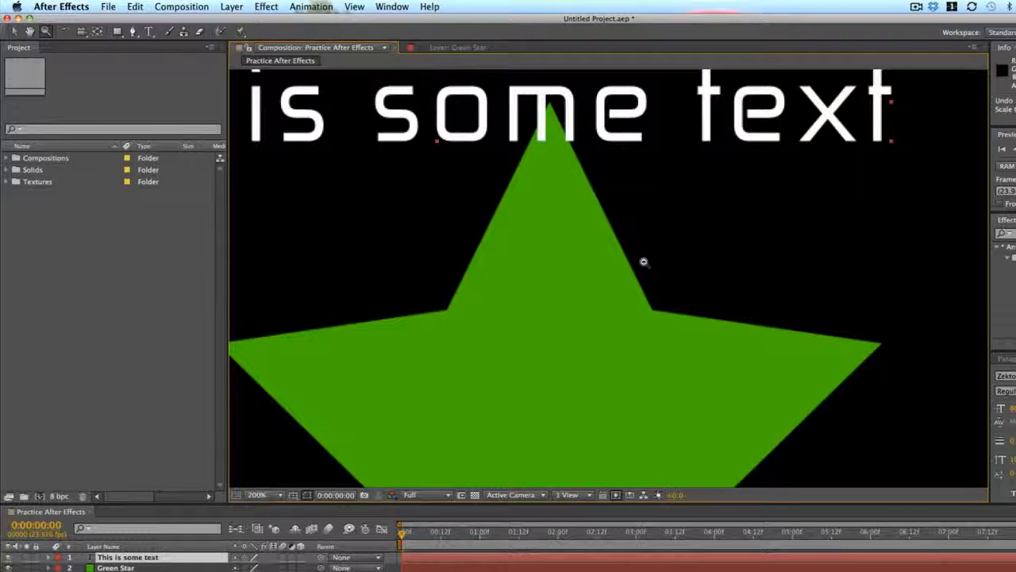
{"action": "scroll", "coordinate": [643, 262], "scroll_direction": "down", "scroll_amount": 2}
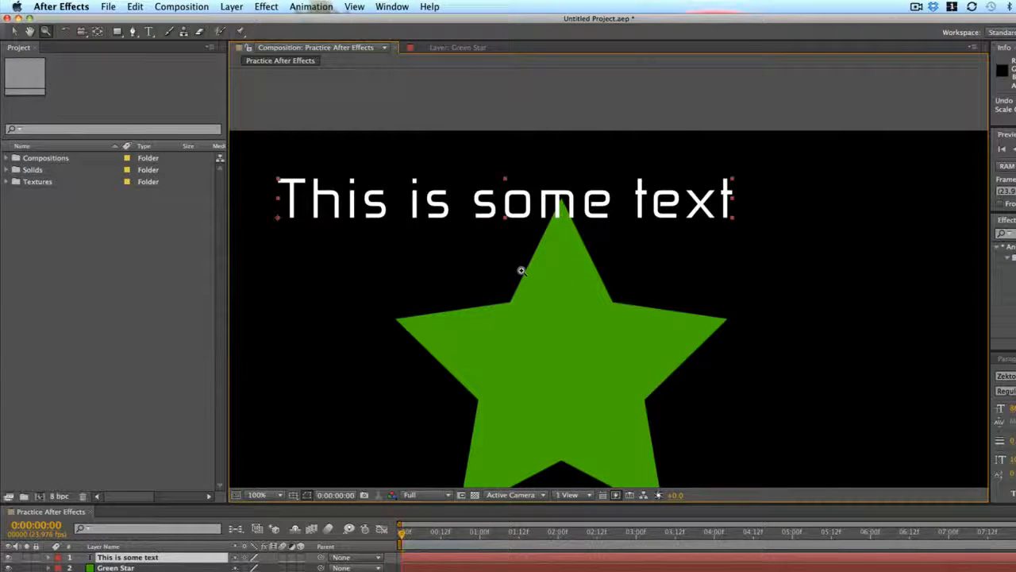
{"action": "left_click", "coordinate": [483, 235]}
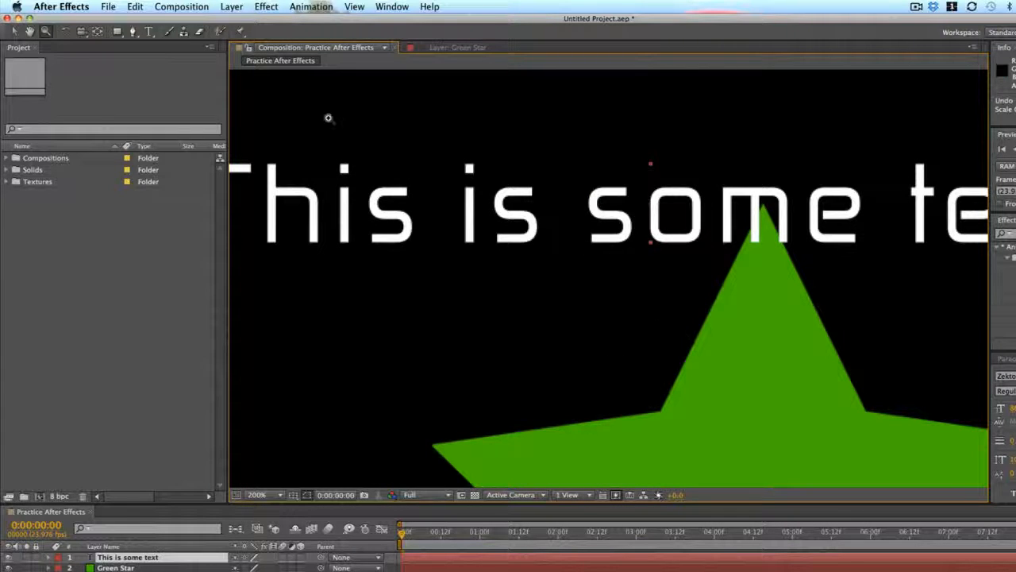
- Pan the magnified composition around the star with the Hand tool and bring the beginning of the text into view
{"action": "key", "text": "h"}
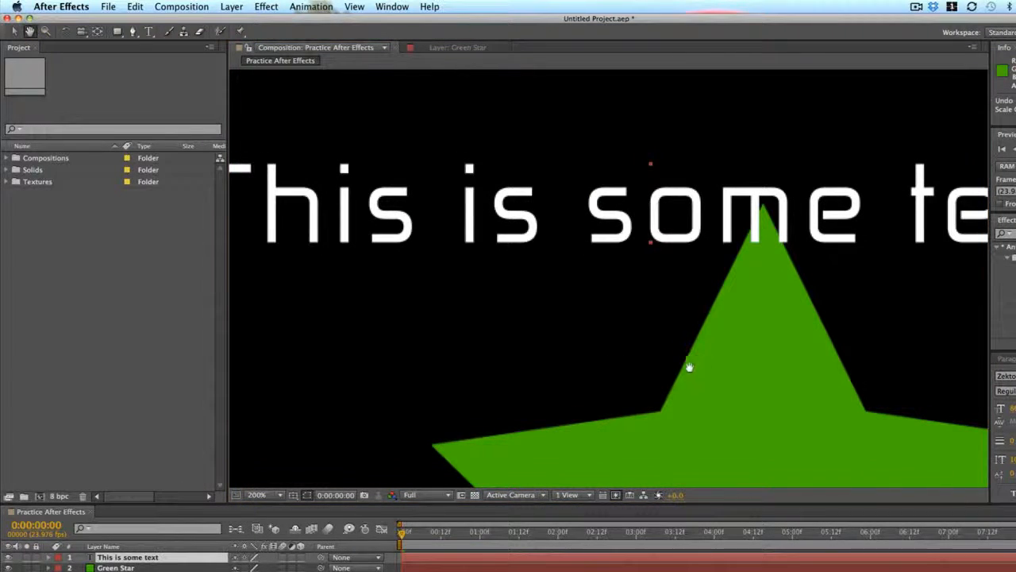
{"action": "left_click_drag", "start_coordinate": [739, 412], "coordinate": [550, 137]}
{"action": "left_click_drag", "start_coordinate": [662, 391], "coordinate": [610, 72]}
{"action": "left_click_drag", "start_coordinate": [612, 190], "coordinate": [720, 242]}
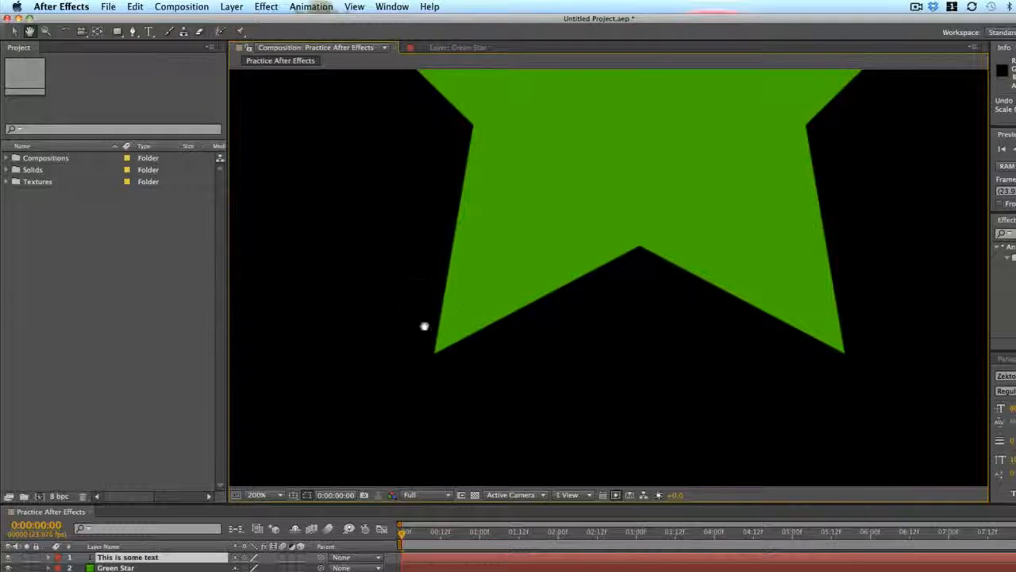
{"action": "left_click_drag", "start_coordinate": [497, 136], "coordinate": [690, 388]}
{"action": "left_click_drag", "start_coordinate": [660, 181], "coordinate": [703, 277]}
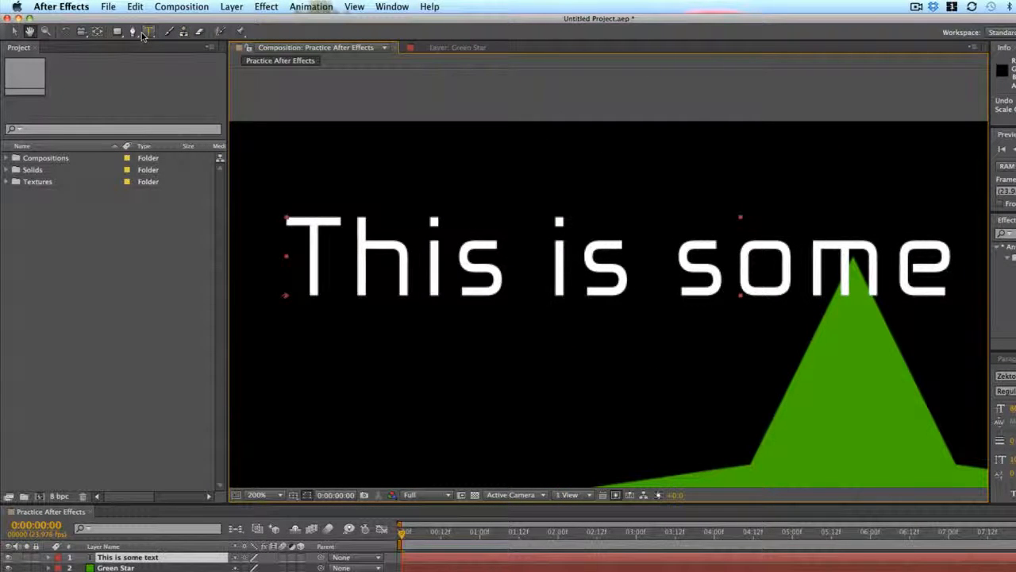
- Zoom the composition out to 50% and pan its frame near the middle of the viewer with the Hand tool
{"action": "key", "text": "z"}
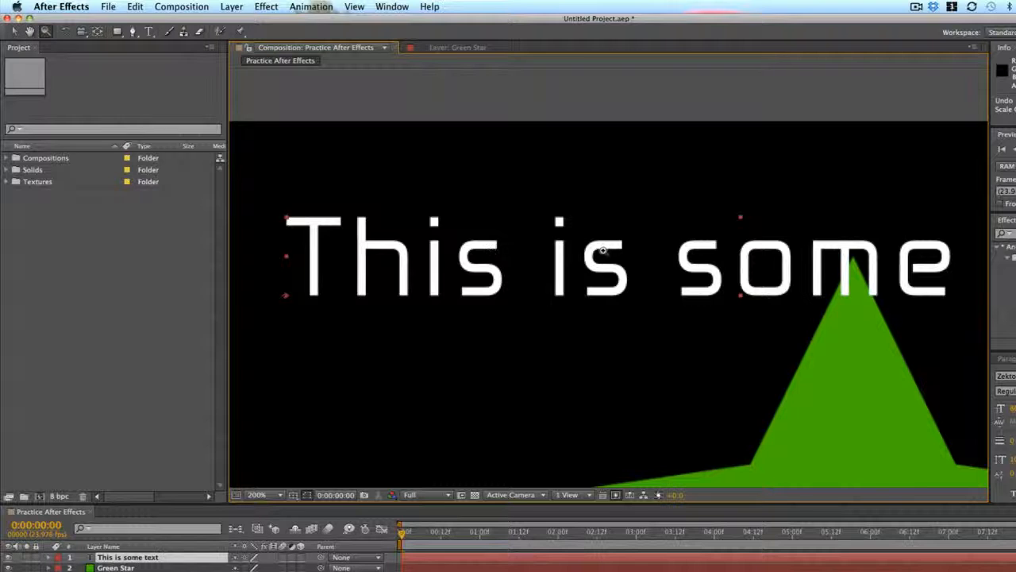
{"action": "left_click", "coordinate": [555, 208], "text": "alt"}
{"action": "left_click", "coordinate": [699, 379], "text": "alt"}
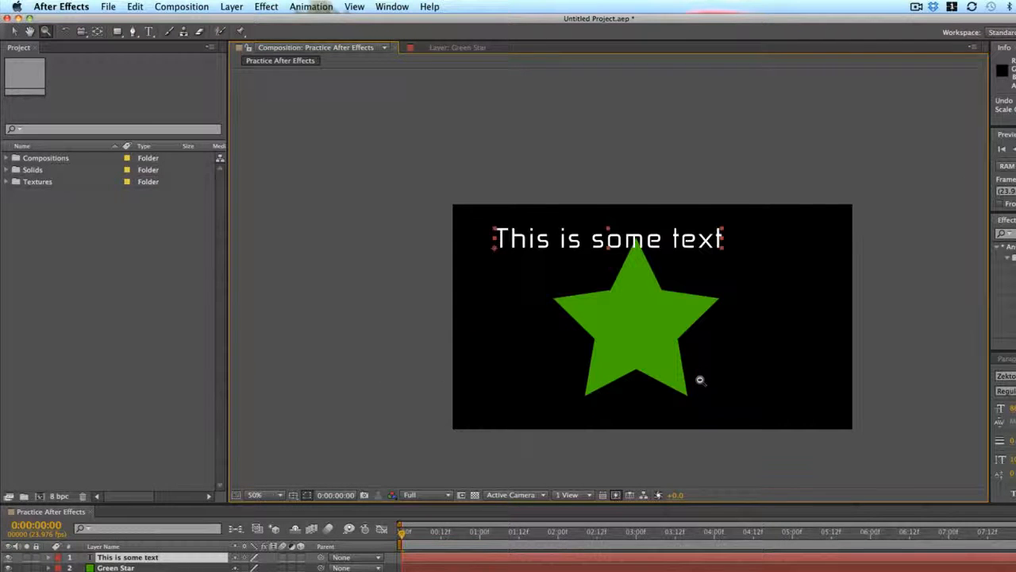
{"action": "key", "text": "h"}
{"action": "left_click_drag", "start_coordinate": [608, 281], "coordinate": [574, 214]}
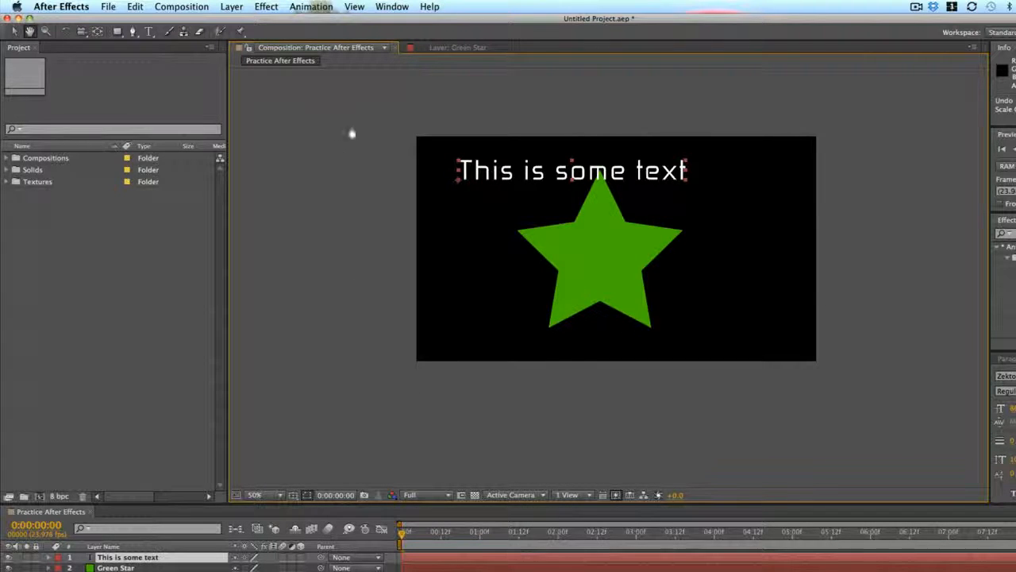
- Set the composition viewer's magnification to Fit up to 100%
{"action": "left_click", "coordinate": [257, 496]}
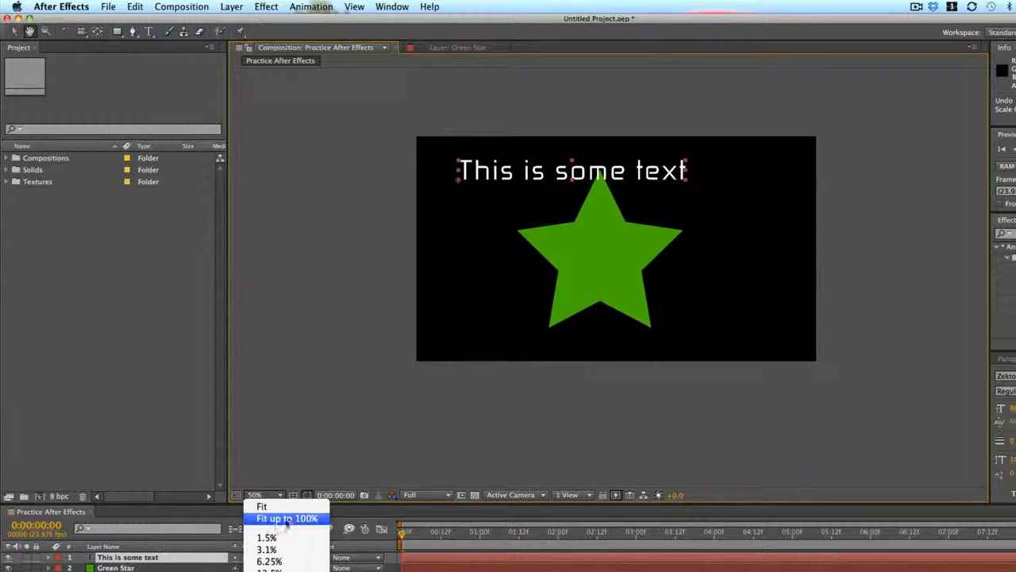
{"action": "left_click", "coordinate": [288, 518]}
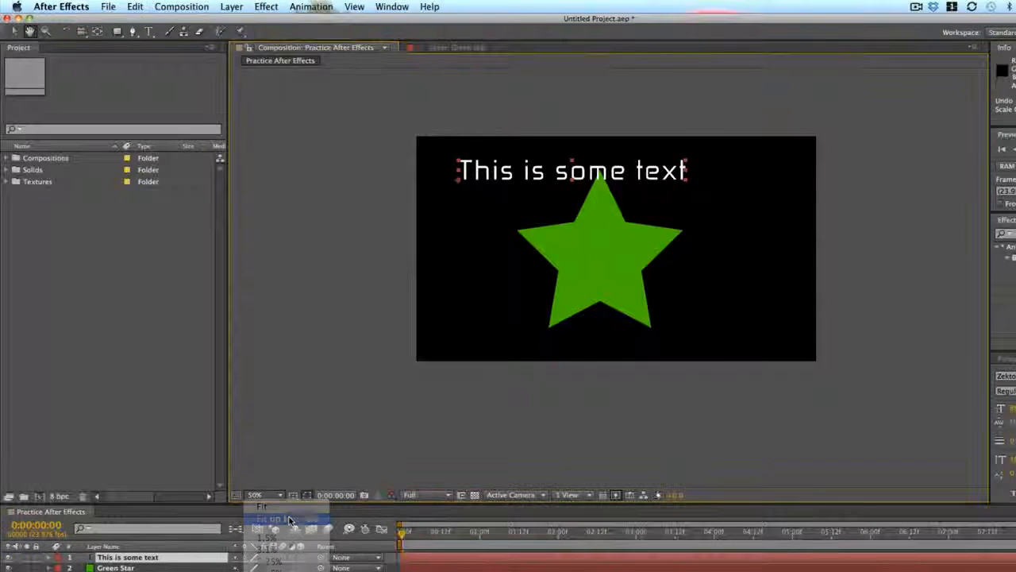
{"action": "left_click", "coordinate": [278, 495]}
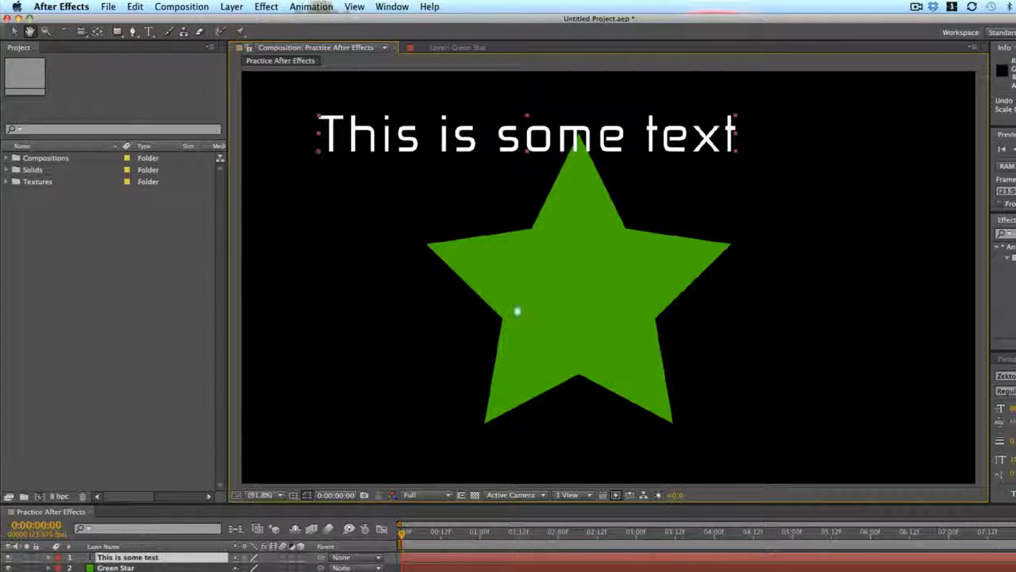
- Rotate the star slightly counterclockwise with the Rotation tool
{"action": "left_click", "coordinate": [65, 31]}
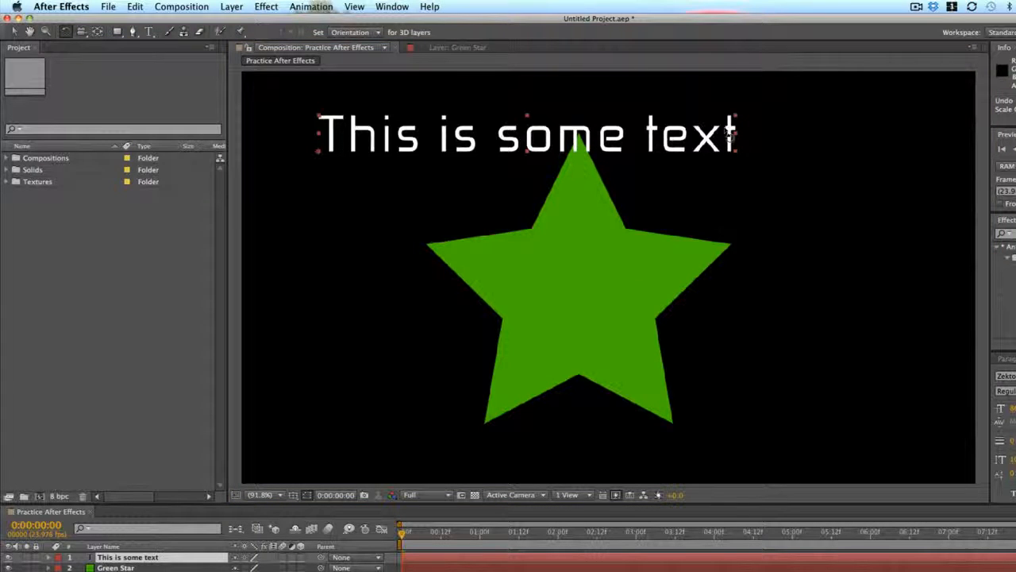
{"action": "left_click_drag", "start_coordinate": [709, 218], "coordinate": [751, 357]}
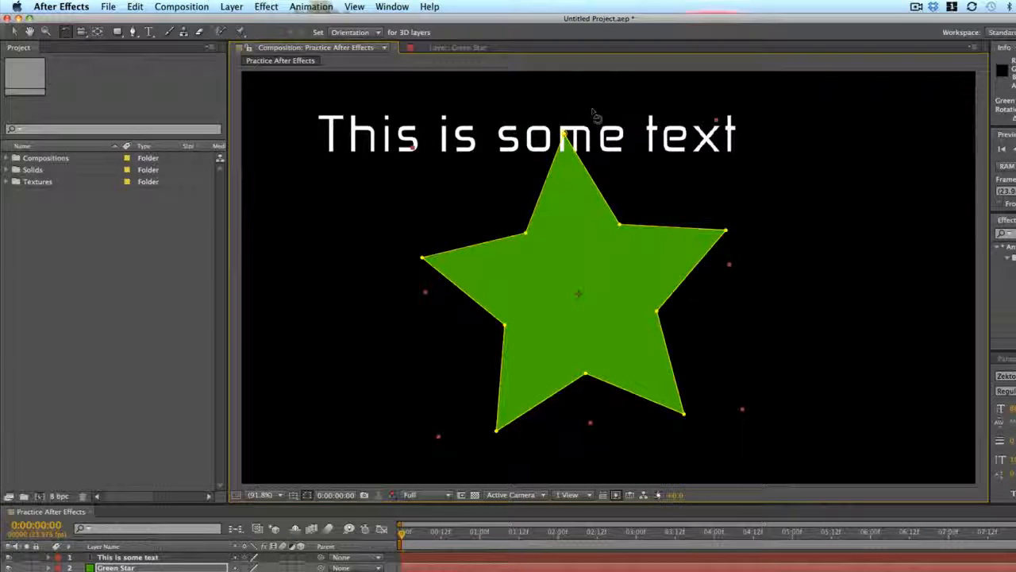
- Try rotating the text layer about its anchor point, and undo the text rotation
{"action": "left_click", "coordinate": [534, 125]}
{"action": "left_click_drag", "start_coordinate": [520, 136], "coordinate": [611, 228]}
{"action": "left_click_drag", "start_coordinate": [487, 246], "coordinate": [514, 227]}
{"action": "key", "text": "super+z"}
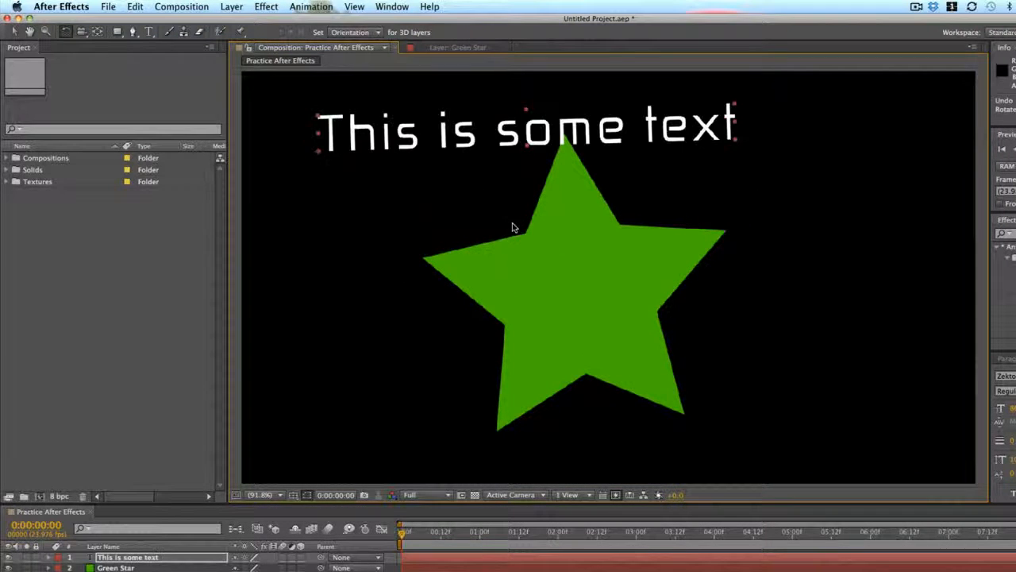
{"action": "key", "text": "super+z"}
{"action": "key", "text": "super+shift+z"}
{"action": "double_click", "coordinate": [585, 276]}
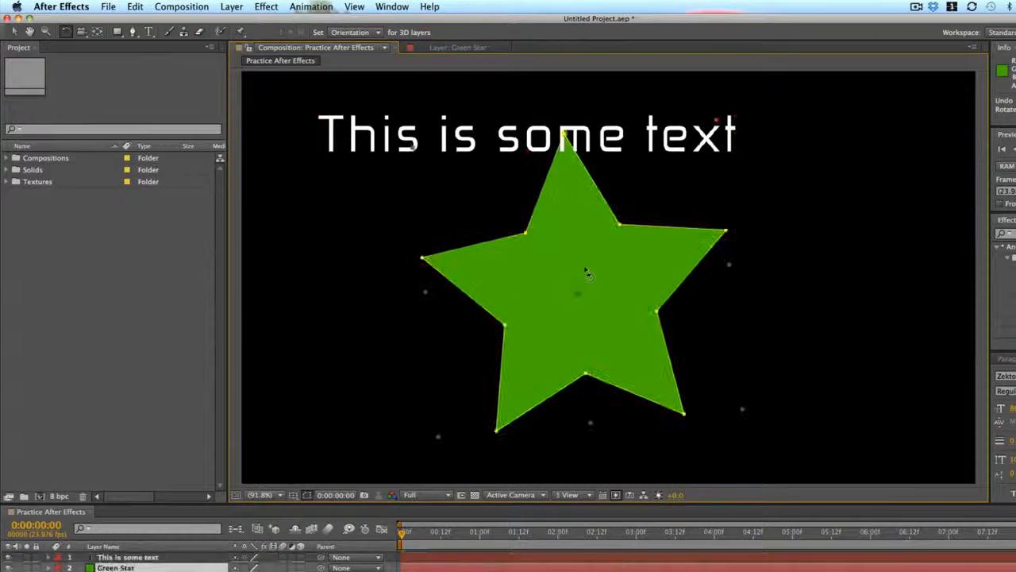
- Activate the Unified Camera tool
{"action": "left_click", "coordinate": [323, 45]}
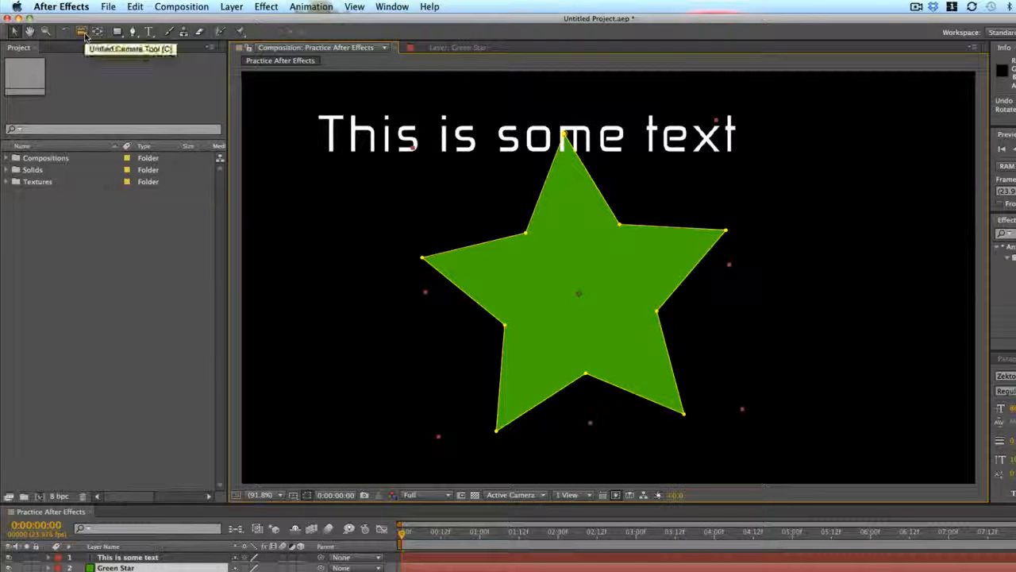
{"action": "left_click", "coordinate": [85, 36]}
{"action": "left_click", "coordinate": [86, 35]}
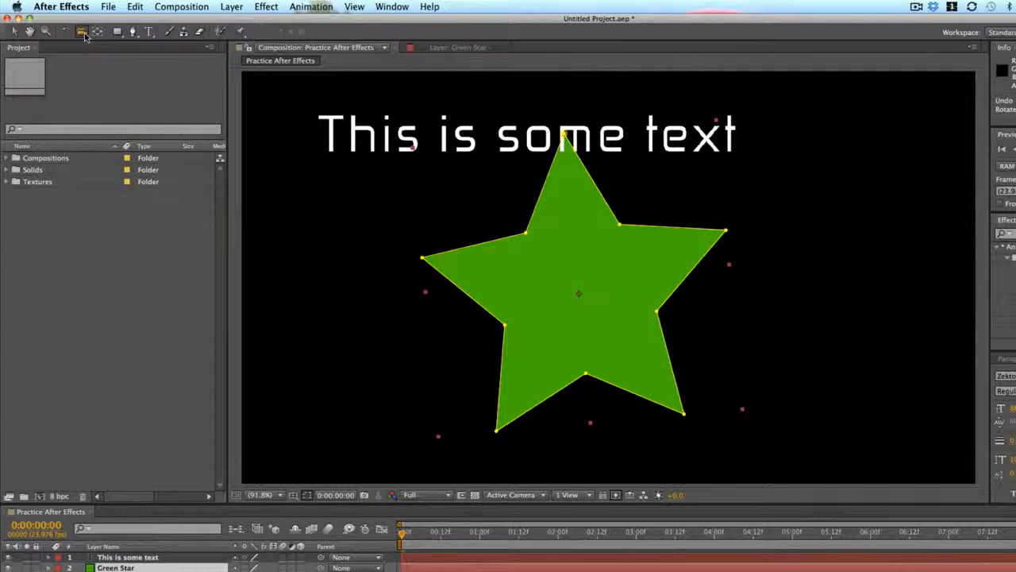
{"action": "left_click", "coordinate": [82, 31]}
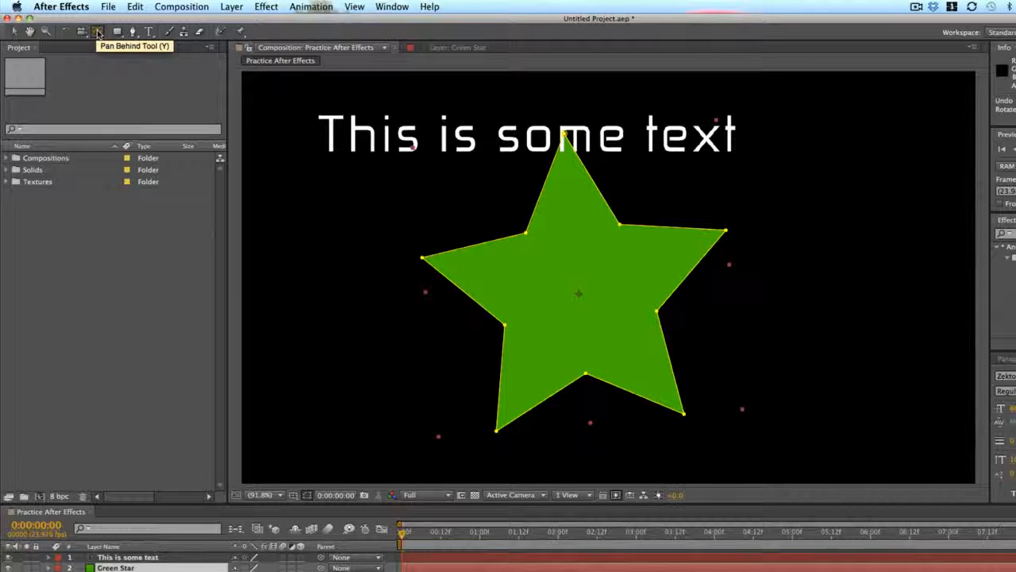
- Move the star's anchor point slightly upward with the Pan Behind tool, and shift the whole star a little down and to the left
{"action": "left_click", "coordinate": [97, 32]}
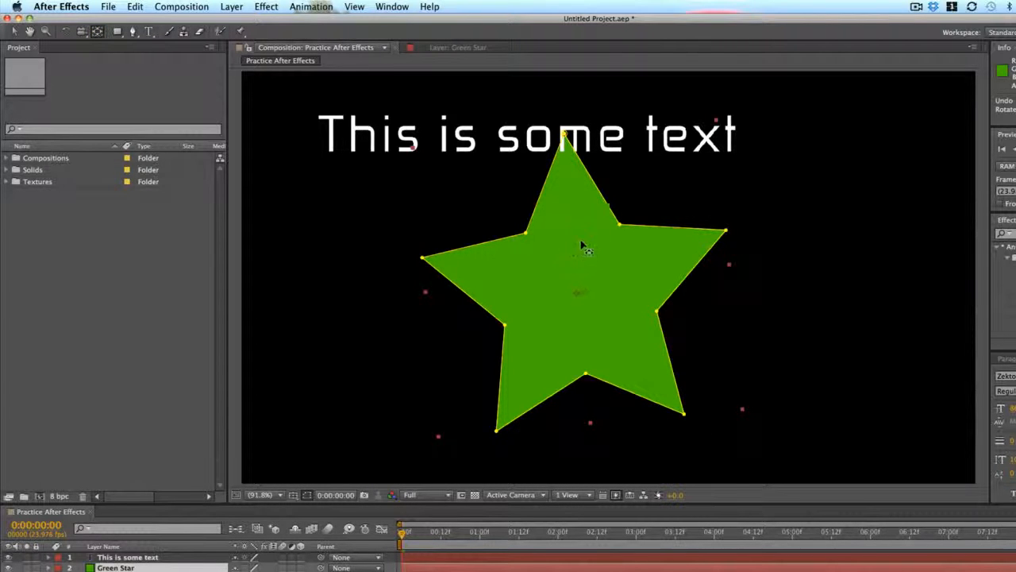
{"action": "left_click_drag", "start_coordinate": [581, 244], "coordinate": [659, 250]}
{"action": "left_click_drag", "start_coordinate": [585, 290], "coordinate": [529, 271]}
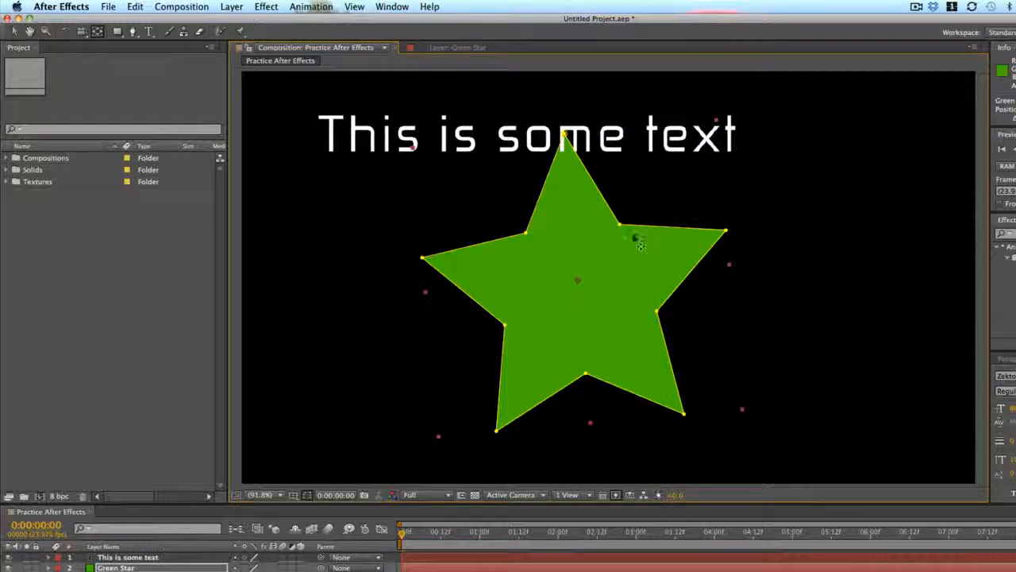
{"action": "key", "text": "v"}
{"action": "left_click_drag", "start_coordinate": [619, 247], "coordinate": [601, 266]}
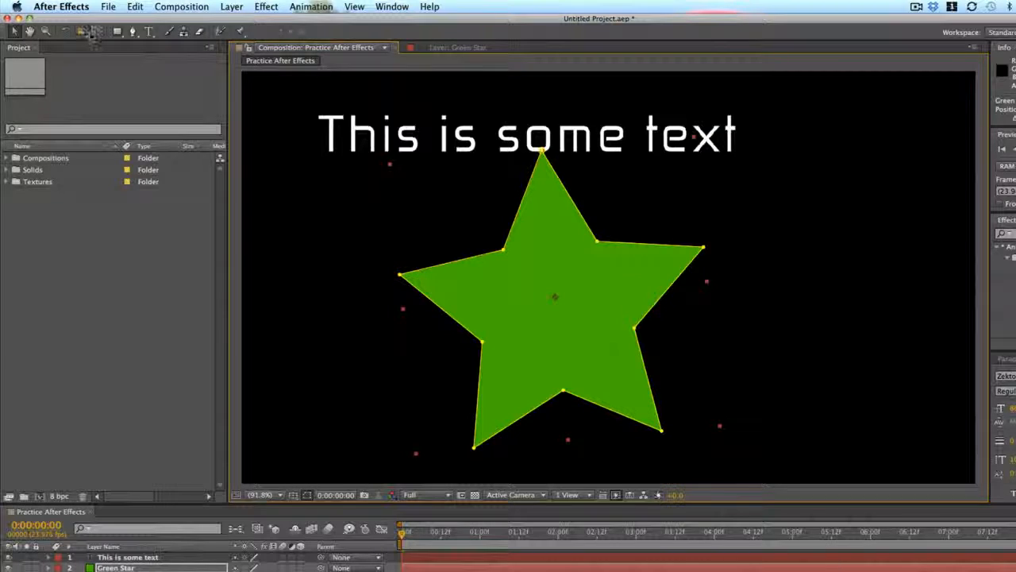
- Spin the star around its relocated anchor point with the Rotation tool, leaving one tip pointing up through the text
{"action": "left_click", "coordinate": [65, 31]}
{"action": "left_click_drag", "start_coordinate": [704, 209], "coordinate": [755, 342]}
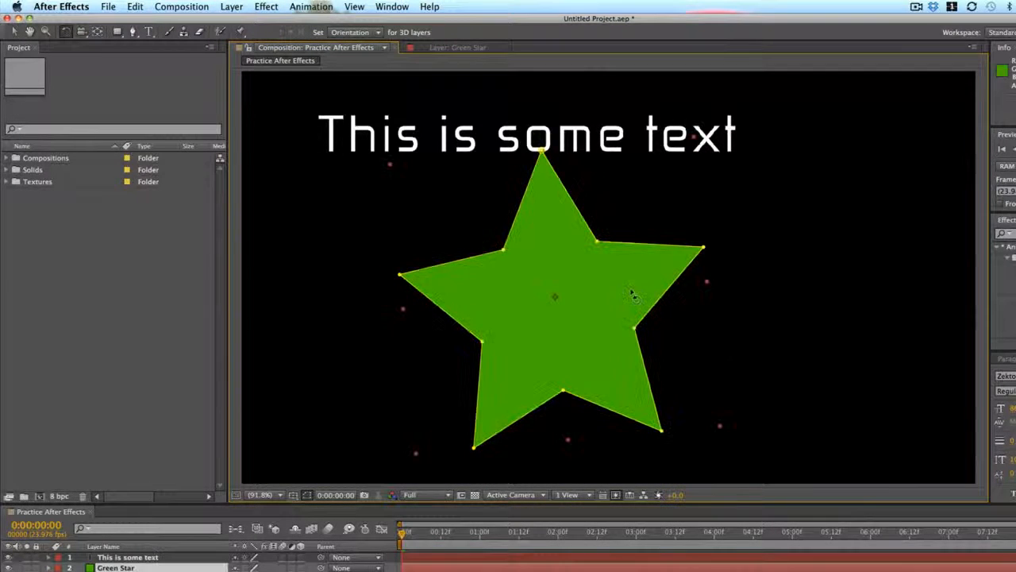
{"action": "left_click_drag", "start_coordinate": [650, 275], "coordinate": [564, 406]}
{"action": "left_click_drag", "start_coordinate": [662, 319], "coordinate": [603, 389]}
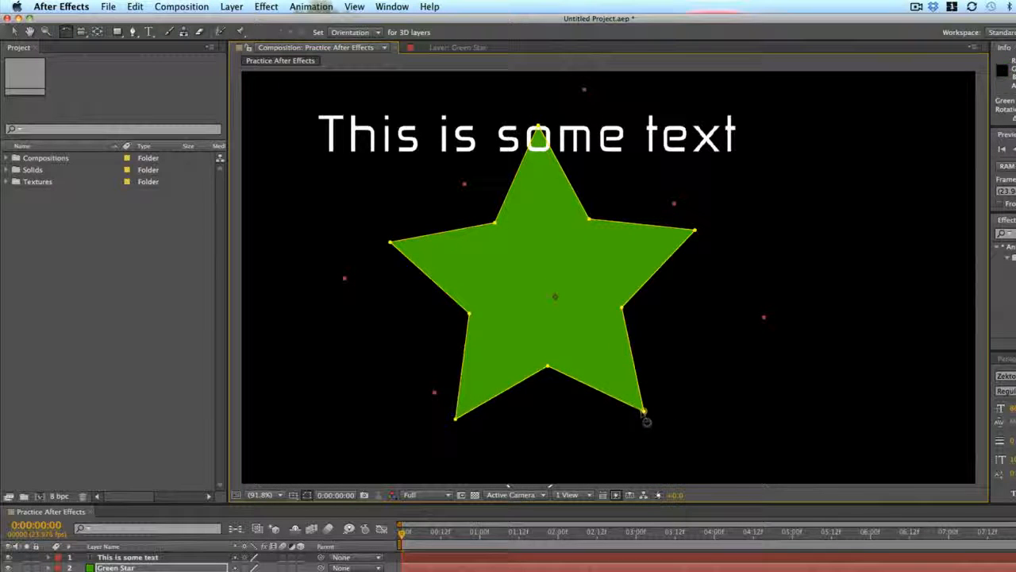
- Try moving the star's anchor point away from its middle with the Pan Behind tool, and undo the move
{"action": "left_click", "coordinate": [97, 31]}
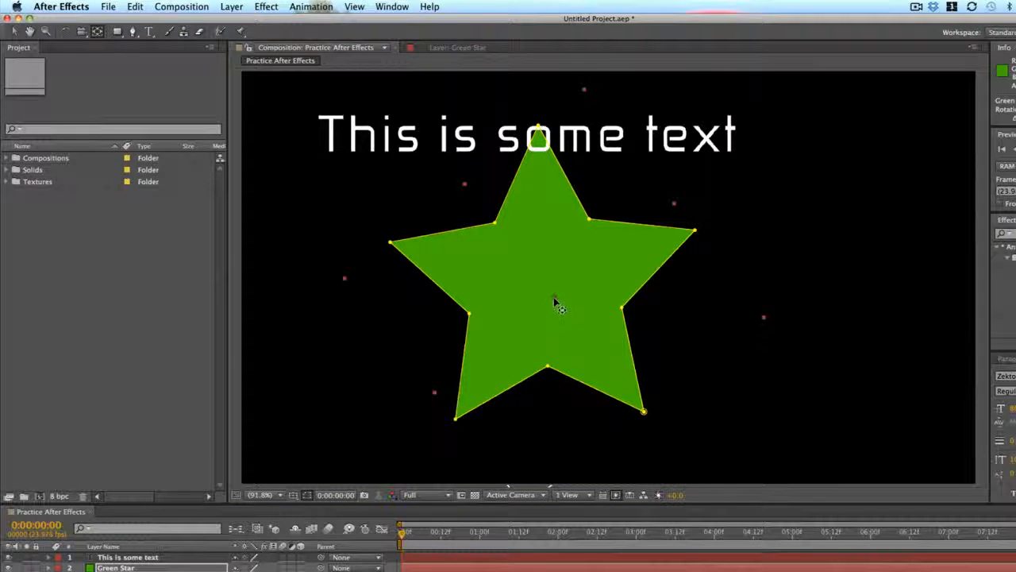
{"action": "left_click_drag", "start_coordinate": [542, 319], "coordinate": [444, 264]}
{"action": "key", "text": "h"}
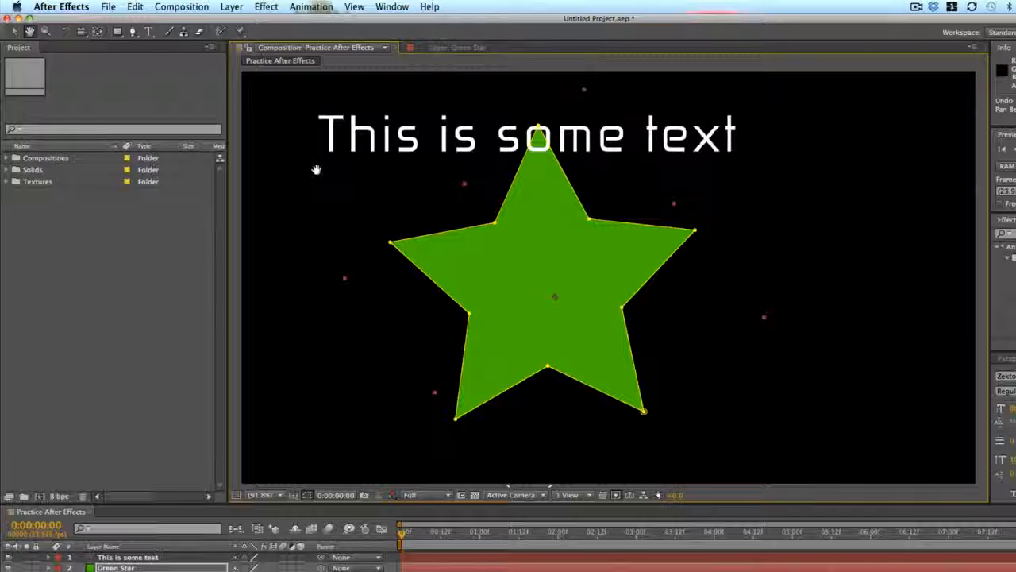
- Place the star's anchor point on its right tip, and rotate the star around it until that tip points up
{"action": "left_click", "coordinate": [97, 31]}
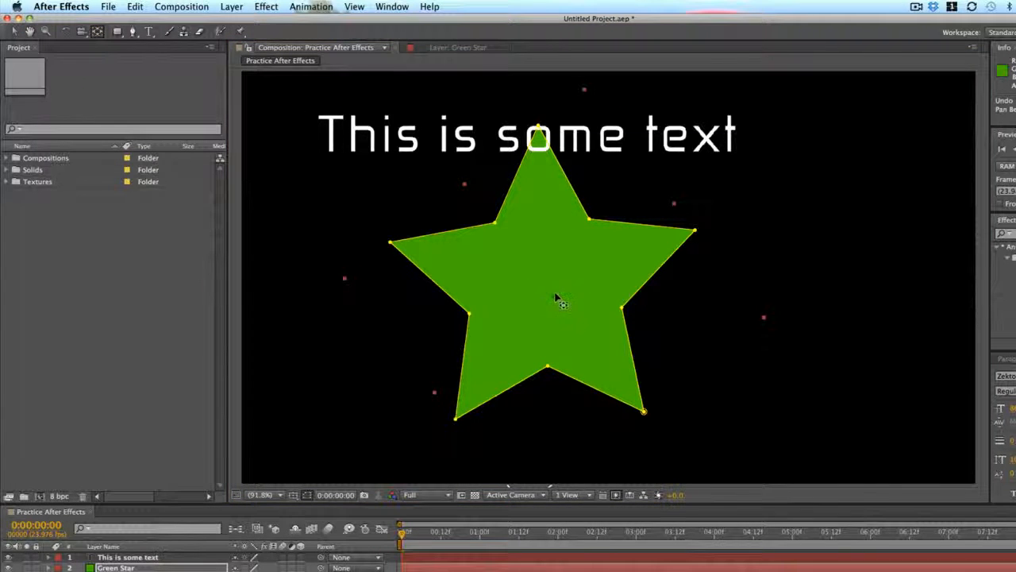
{"action": "left_click_drag", "start_coordinate": [556, 297], "coordinate": [695, 231]}
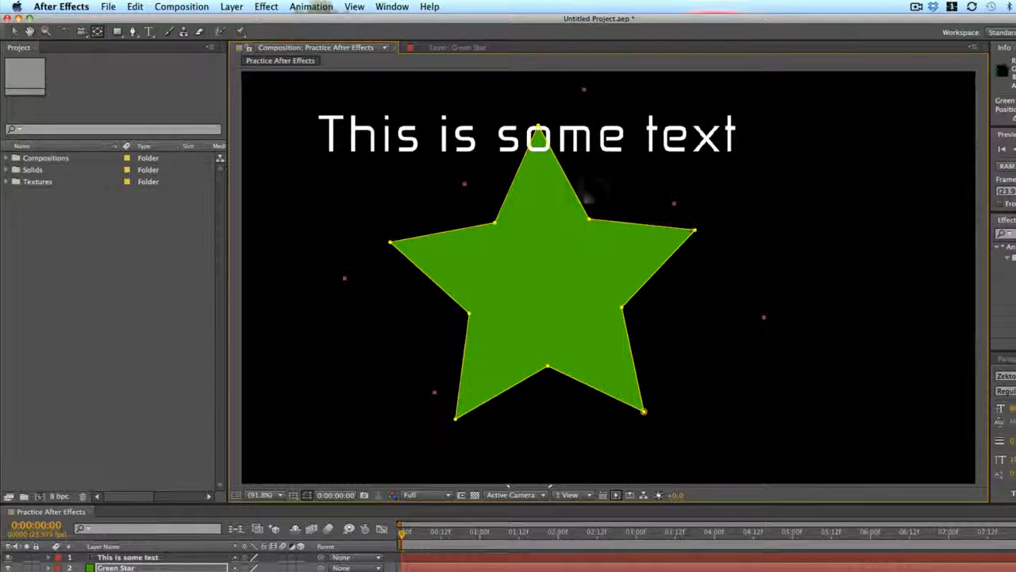
{"action": "left_click", "coordinate": [66, 32]}
{"action": "left_click_drag", "start_coordinate": [474, 266], "coordinate": [648, 316]}
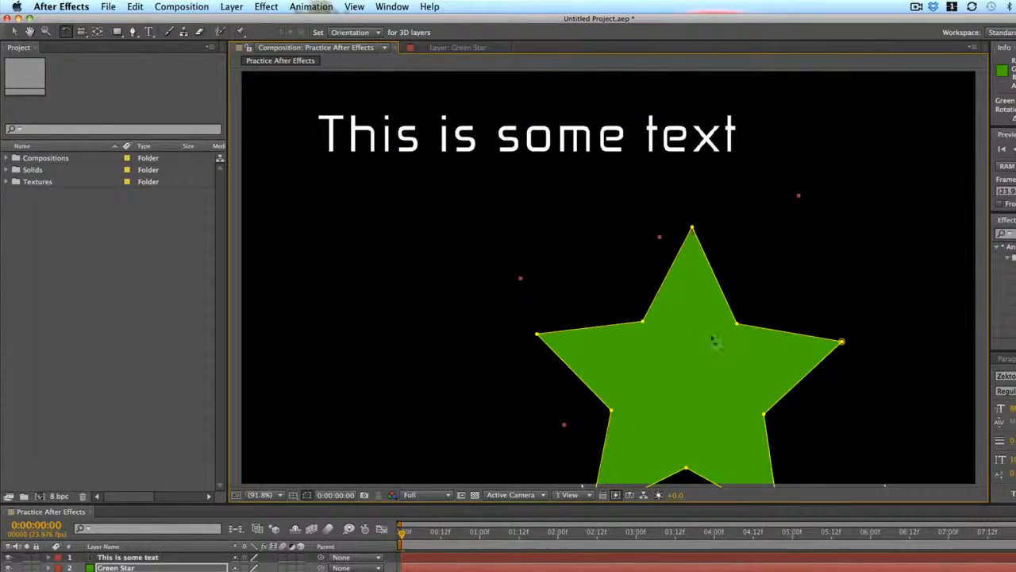
{"action": "left_click_drag", "start_coordinate": [716, 343], "coordinate": [745, 411]}
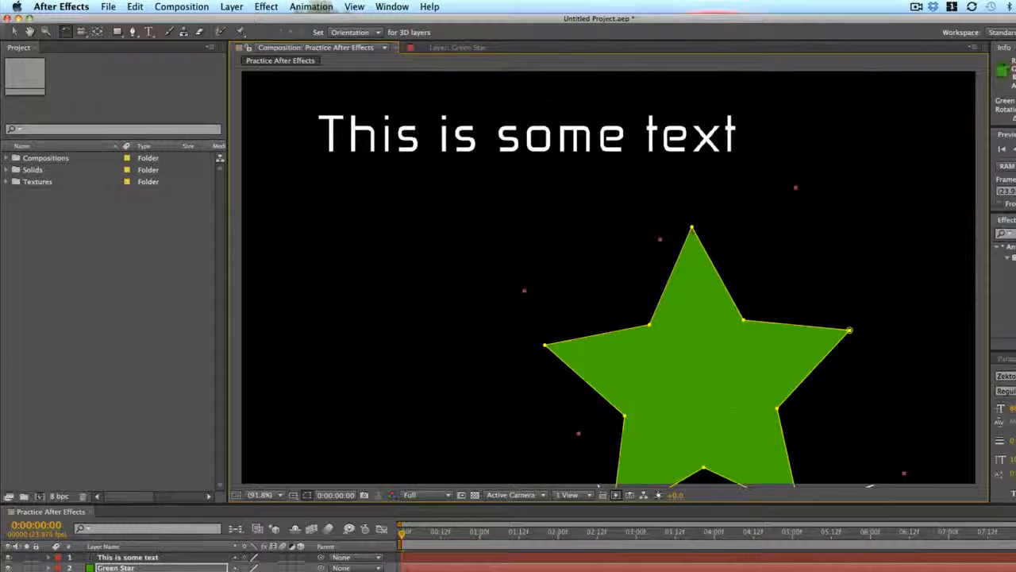
- Move the text layer's anchor point from the lower-left corner to the middle of the text with the Pan Behind tool
{"action": "left_click", "coordinate": [526, 135]}
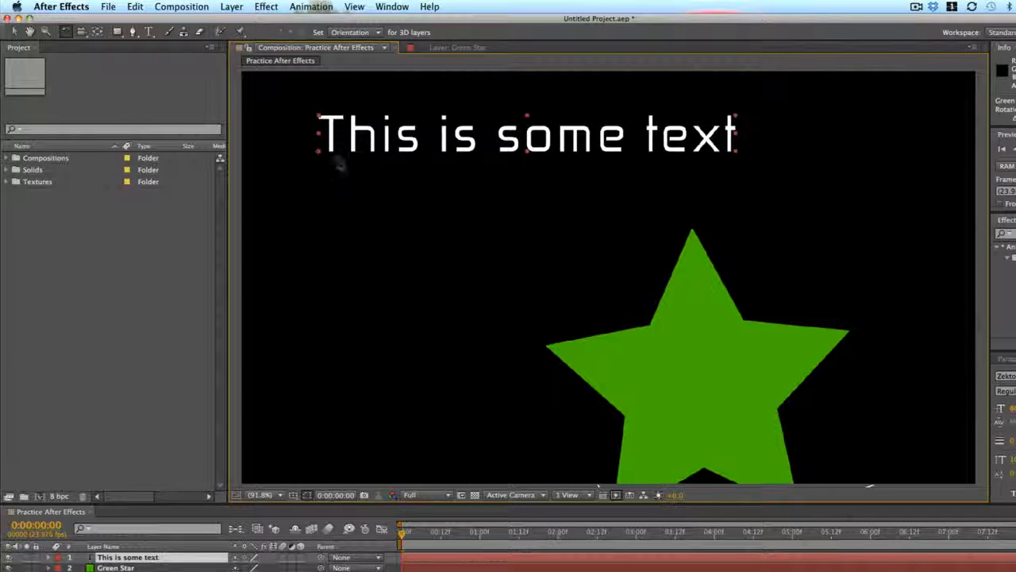
{"action": "left_click", "coordinate": [97, 32]}
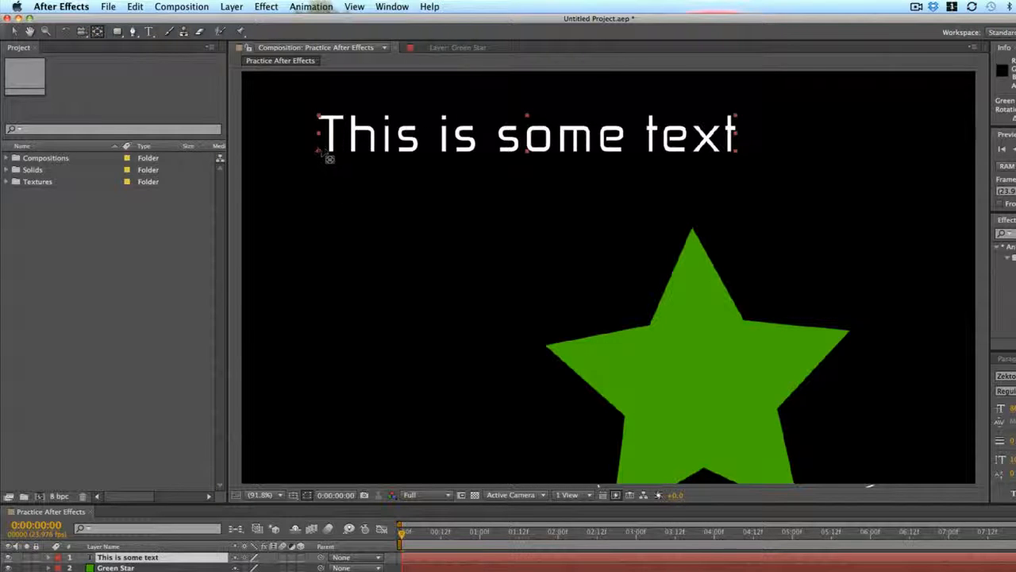
{"action": "left_click_drag", "start_coordinate": [318, 151], "coordinate": [527, 140]}
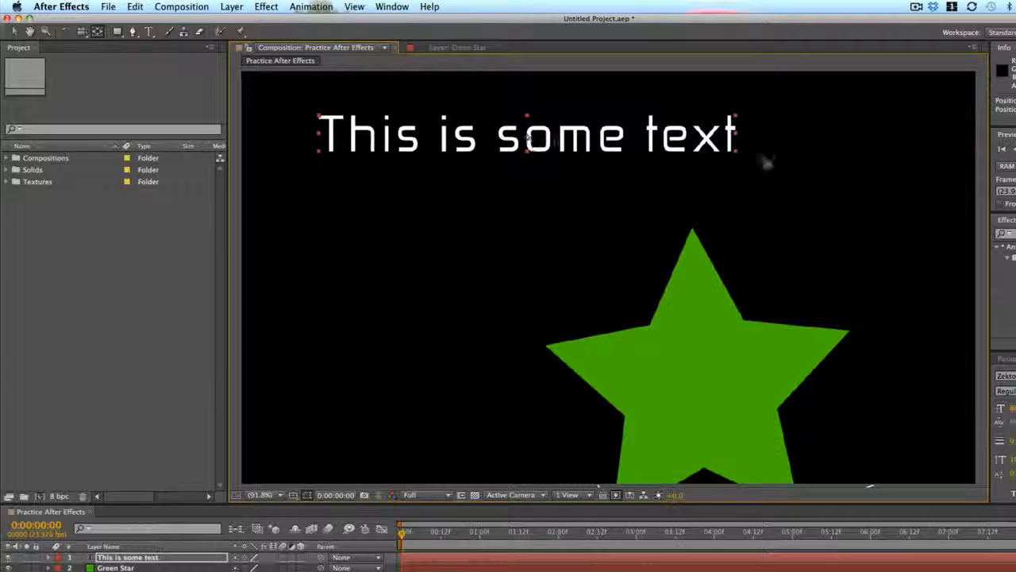
- Rotate the text counterclockwise around its centered anchor point so it slants upward to the right, and return to the Pan Behind tool
{"action": "left_click", "coordinate": [67, 33]}
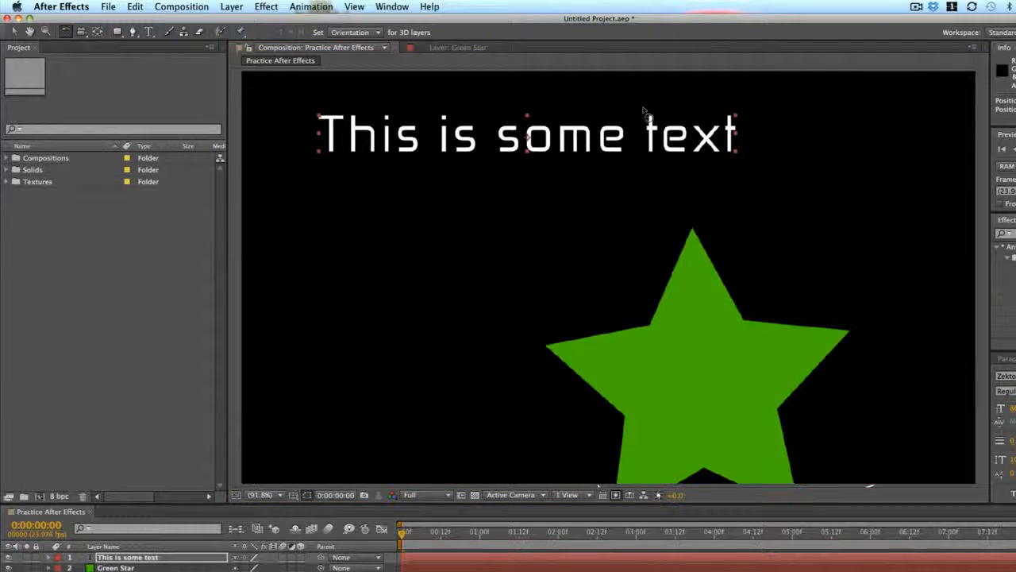
{"action": "left_click_drag", "start_coordinate": [640, 138], "coordinate": [643, 111]}
{"action": "key", "text": "y"}
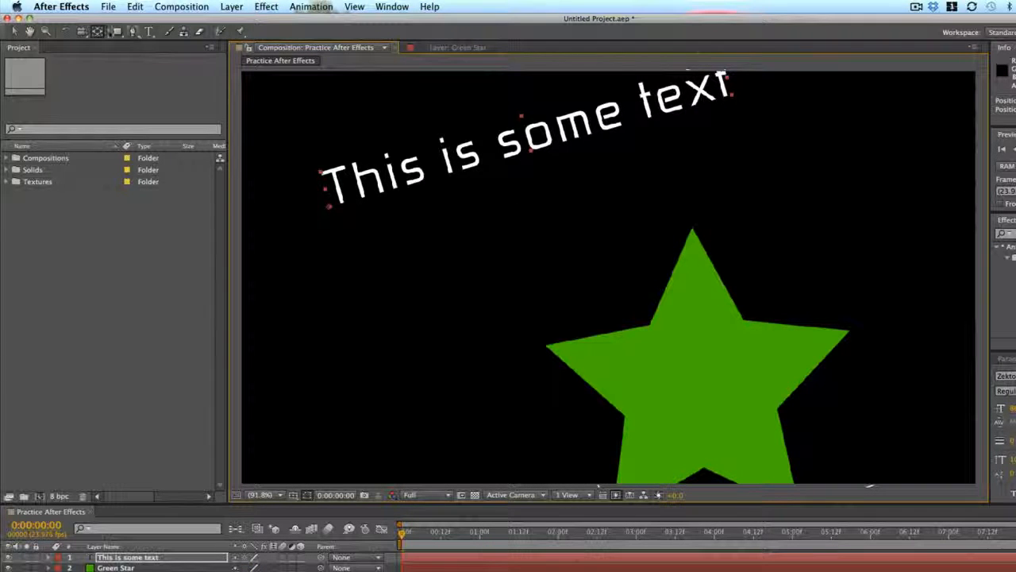
- Rotate the text clockwise to a gentler upward slant, and move the green star up and left until its top tip overlaps the text
{"action": "left_click", "coordinate": [66, 31]}
{"action": "left_click_drag", "start_coordinate": [539, 131], "coordinate": [581, 193]}
{"action": "key", "text": "v"}
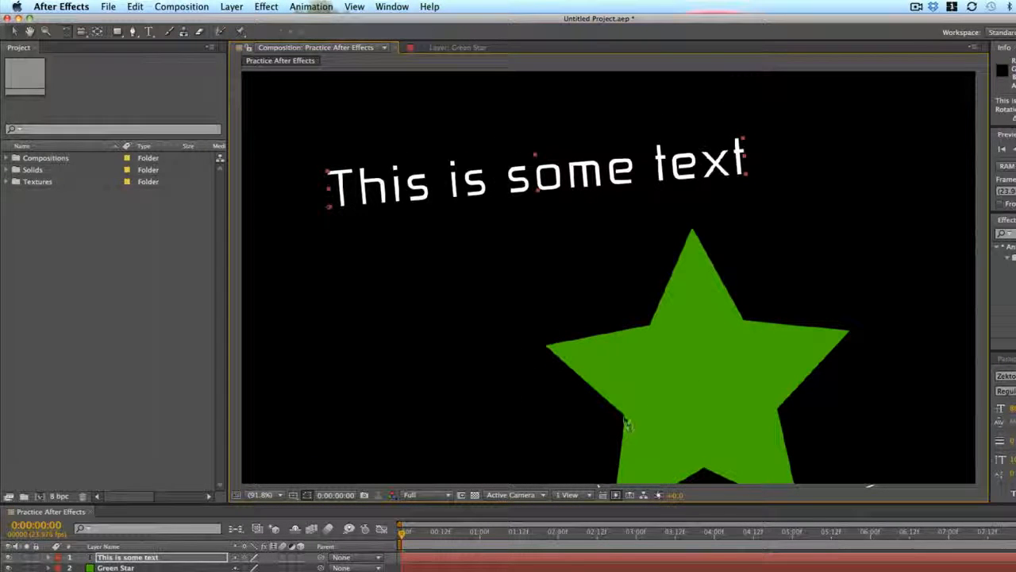
{"action": "left_click_drag", "start_coordinate": [627, 424], "coordinate": [538, 362]}
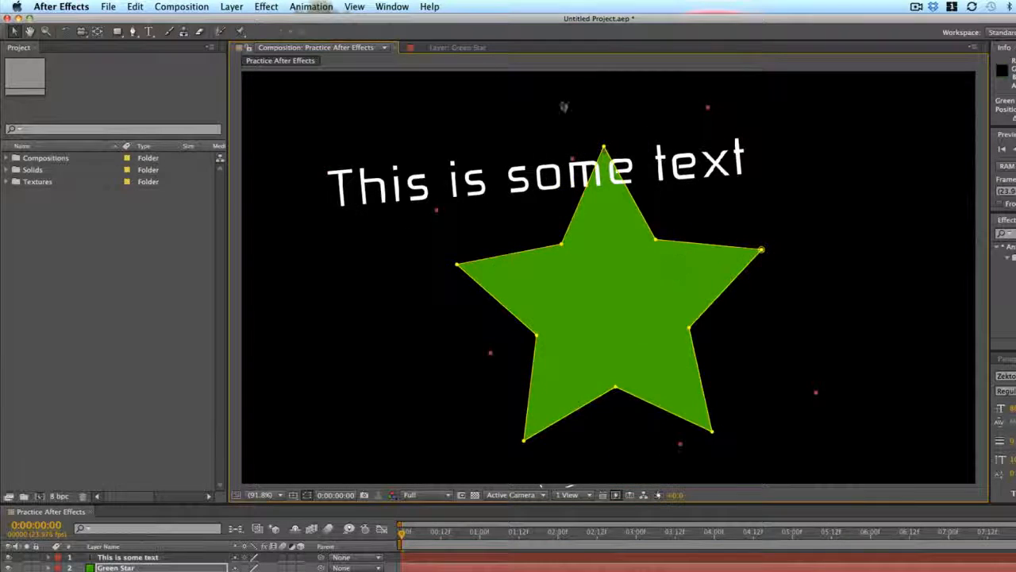
- Try drawing a rectangular mask on the text layer around part of the text, and undo it
{"action": "left_click", "coordinate": [402, 182]}
{"action": "left_click", "coordinate": [118, 31]}
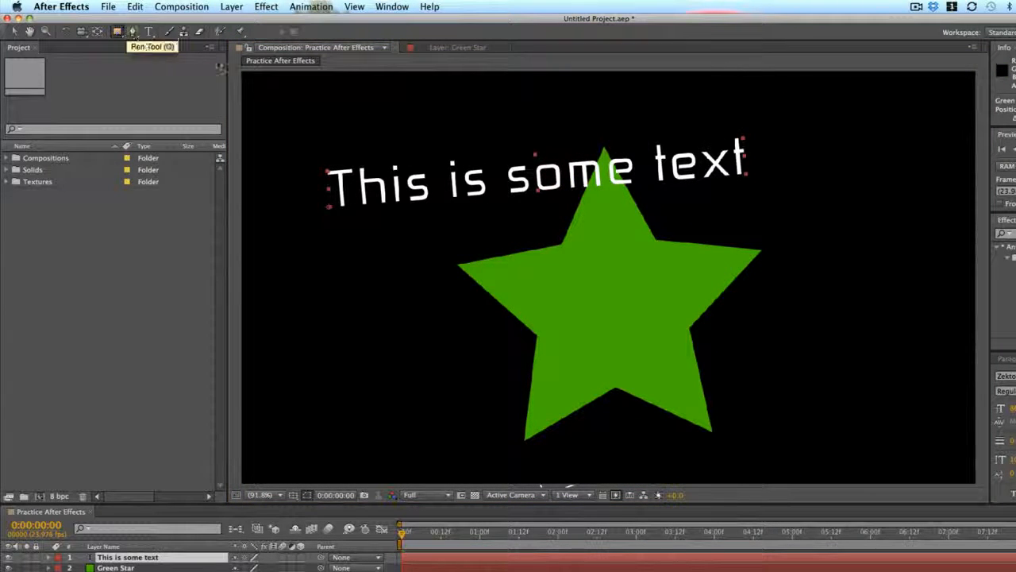
{"action": "left_click_drag", "start_coordinate": [350, 116], "coordinate": [607, 295]}
{"action": "key", "text": "super+z"}
- With no layer selected, draw a large pink rectangle shape over the text and star, and undo it
{"action": "left_click", "coordinate": [462, 536]}
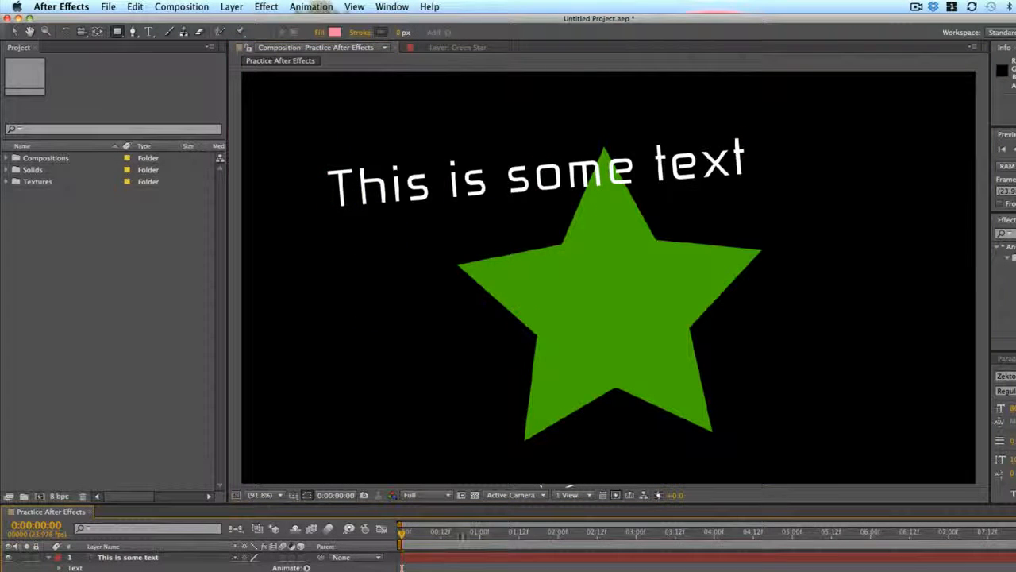
{"action": "left_click_drag", "start_coordinate": [328, 390], "coordinate": [773, 102]}
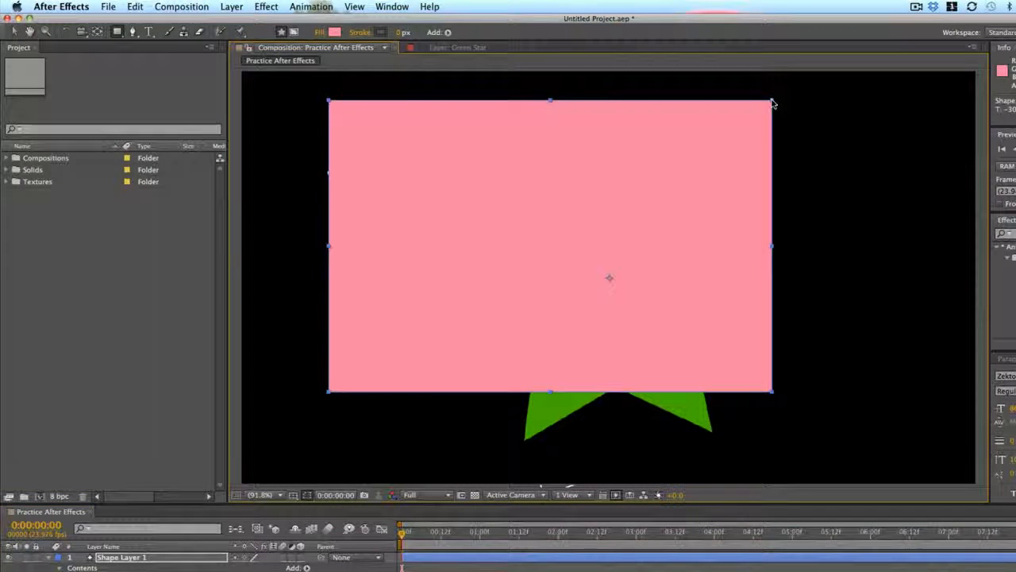
{"action": "key", "text": "super+z"}
- Draw a large pink polygon shape with the Polygon tool while no layer is selected, and undo it
{"action": "left_click_drag", "start_coordinate": [117, 32], "coordinate": [178, 58]}
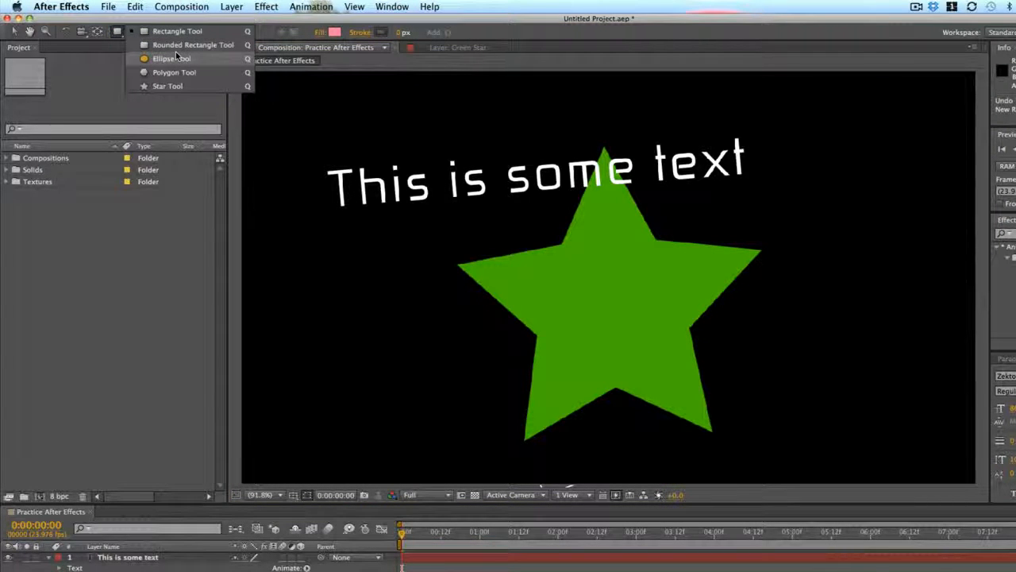
{"action": "left_click", "coordinate": [197, 72]}
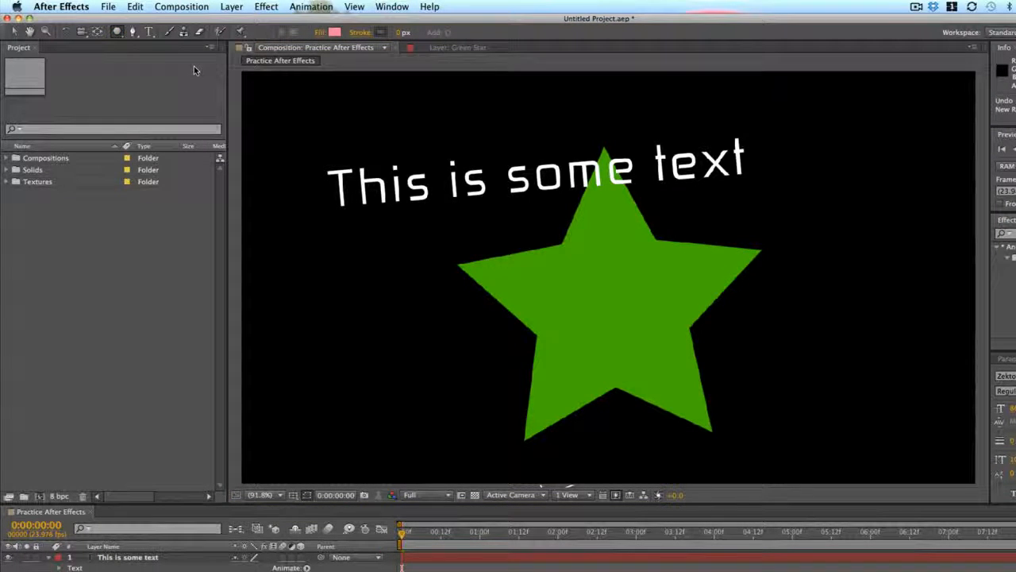
{"action": "left_click_drag", "start_coordinate": [332, 369], "coordinate": [669, 253]}
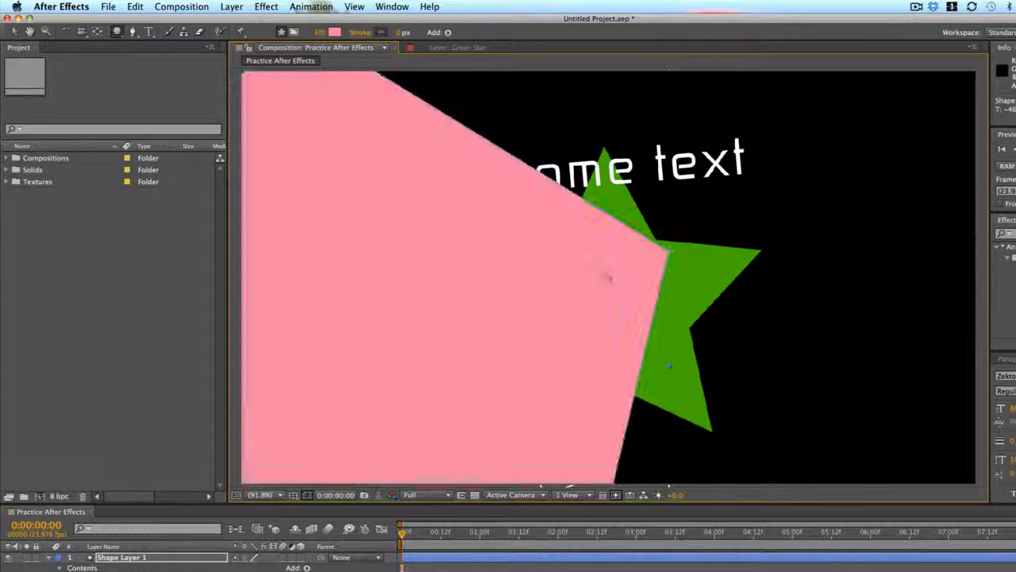
{"action": "key", "text": "super+z"}
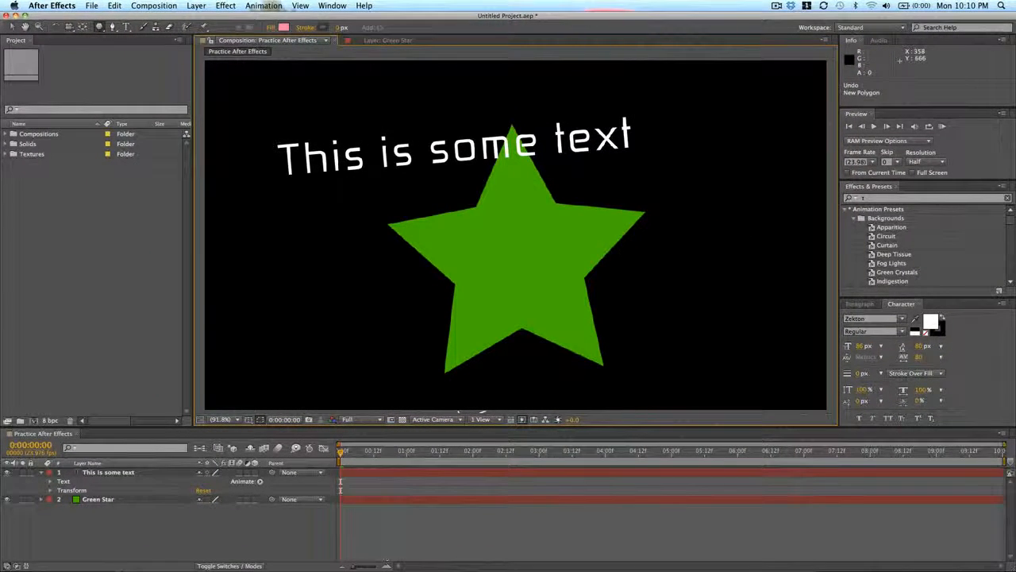
- Try a polygon mask on the text layer around the words "This is", and undo the mask
{"action": "left_click", "coordinate": [365, 472]}
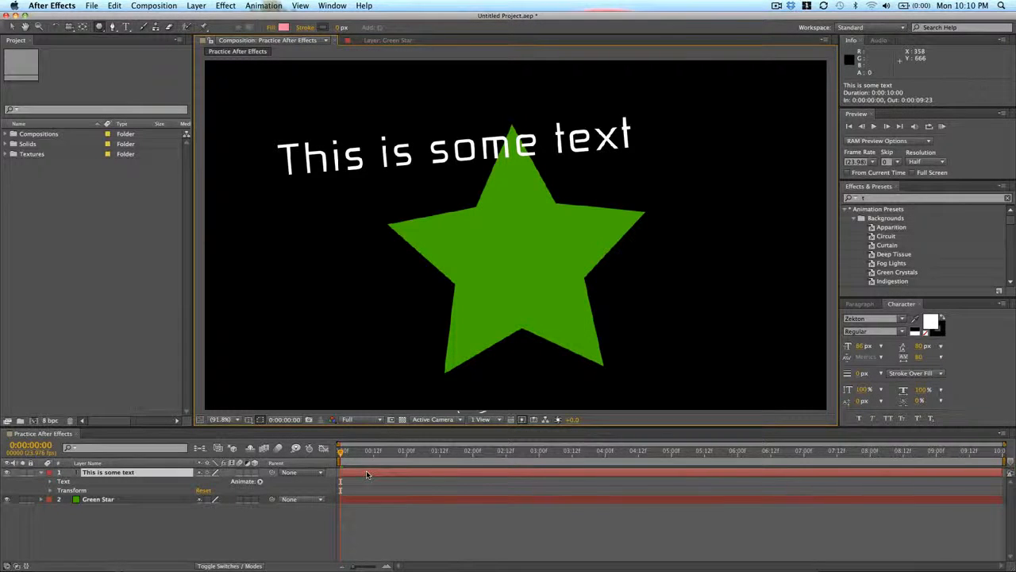
{"action": "mouse_move", "coordinate": [337, 87]}
{"action": "left_mouse_down"}
{"action": "mouse_move", "coordinate": [483, 193]}
{"action": "mouse_move", "coordinate": [439, 173]}
{"action": "left_mouse_up"}
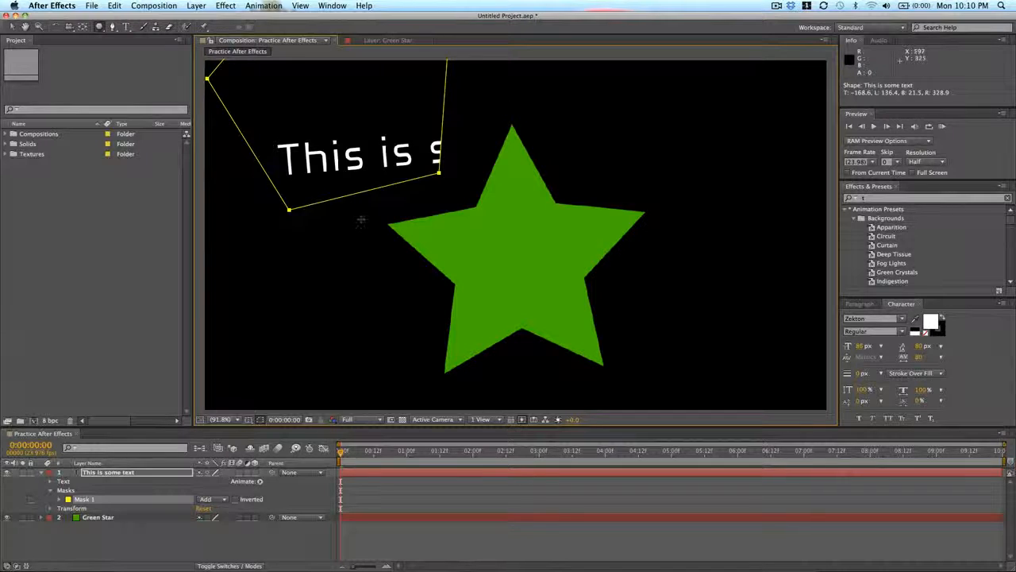
{"action": "key", "text": "super+z"}
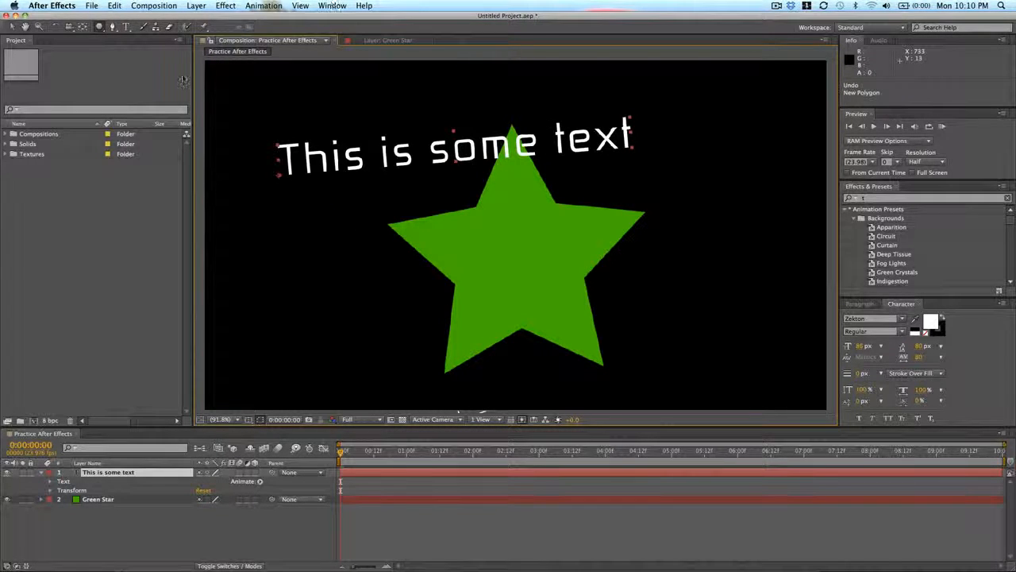
- Draw a closed five-point mask around the middle of the text with the Pen tool, and undo its points
{"action": "left_click", "coordinate": [112, 26]}
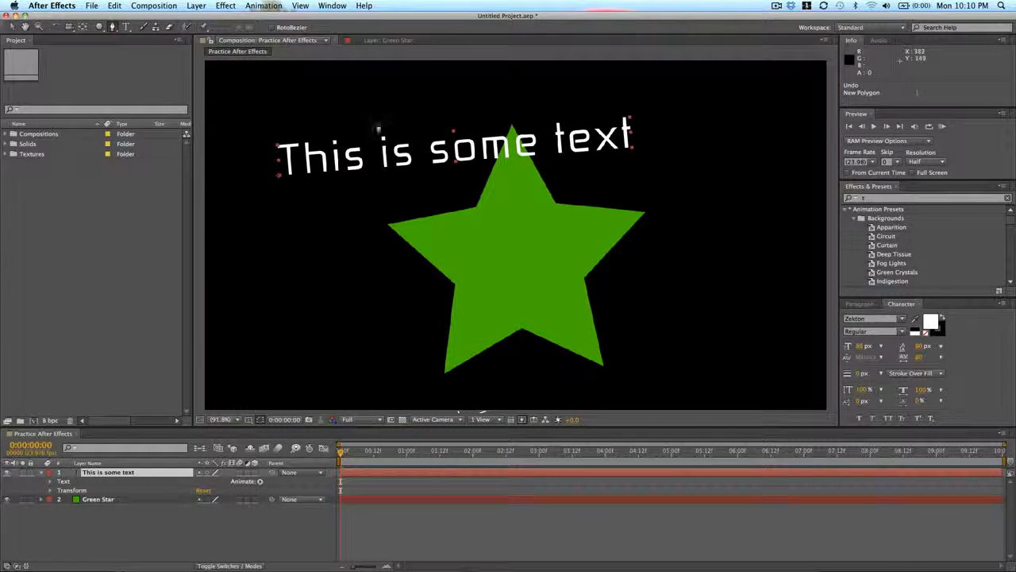
{"action": "left_click", "coordinate": [357, 125]}
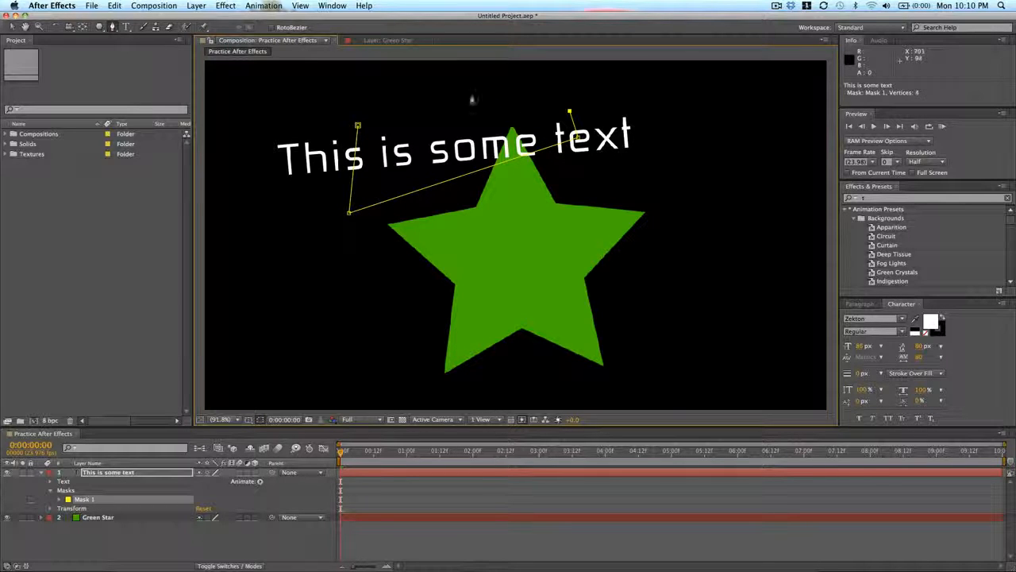
{"action": "left_click", "coordinate": [358, 126]}
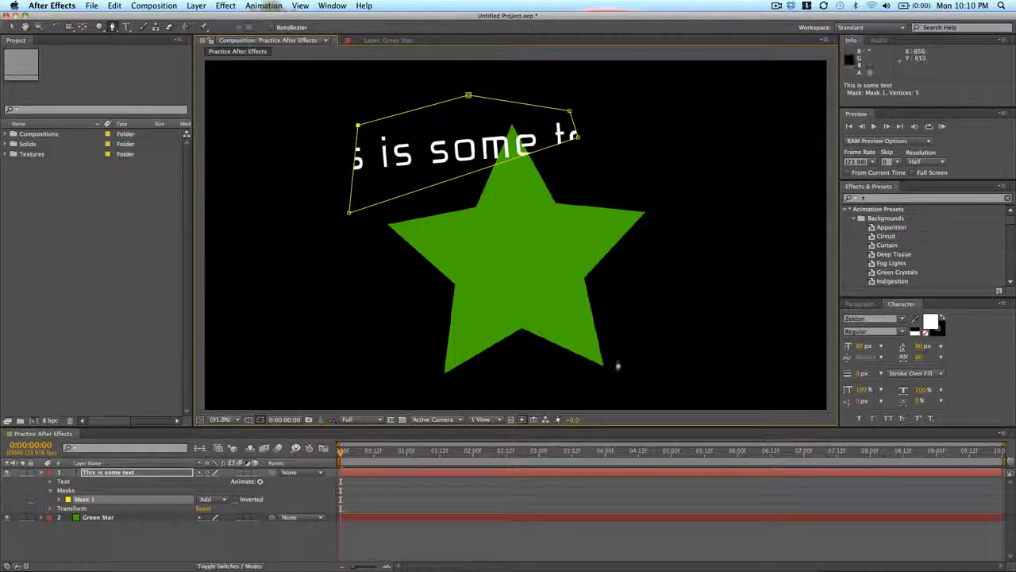
{"action": "key", "text": "super+z"}
{"action": "key", "text": "super+z"}
{"action": "key", "text": "super+z"}
{"action": "key", "text": "super+z"}
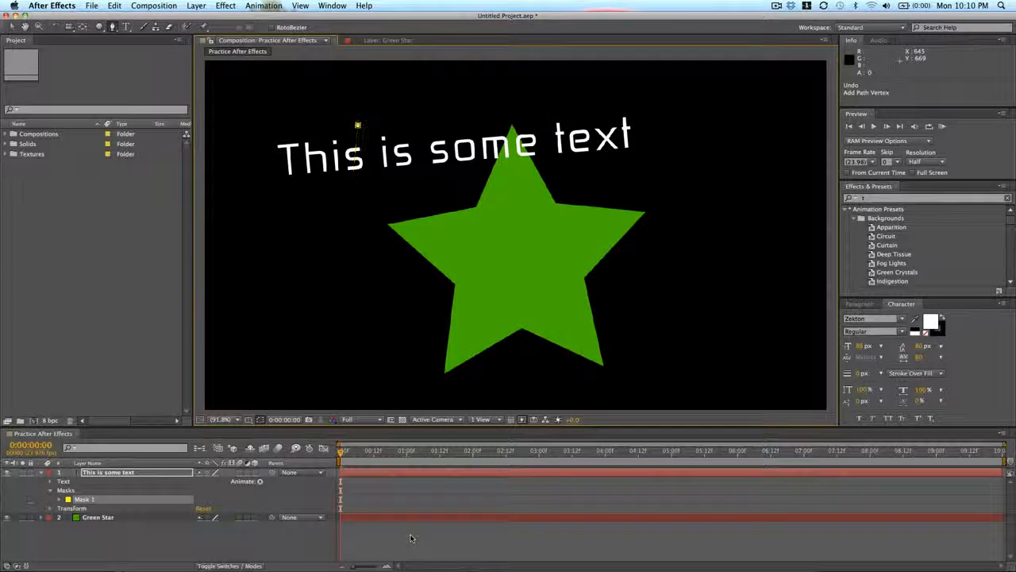
- With no layer selected, draw a closed five-point pink shape across the star with the Pen tool, and delete its shape layer
{"action": "left_click", "coordinate": [437, 493]}
{"action": "left_click", "coordinate": [321, 298]}
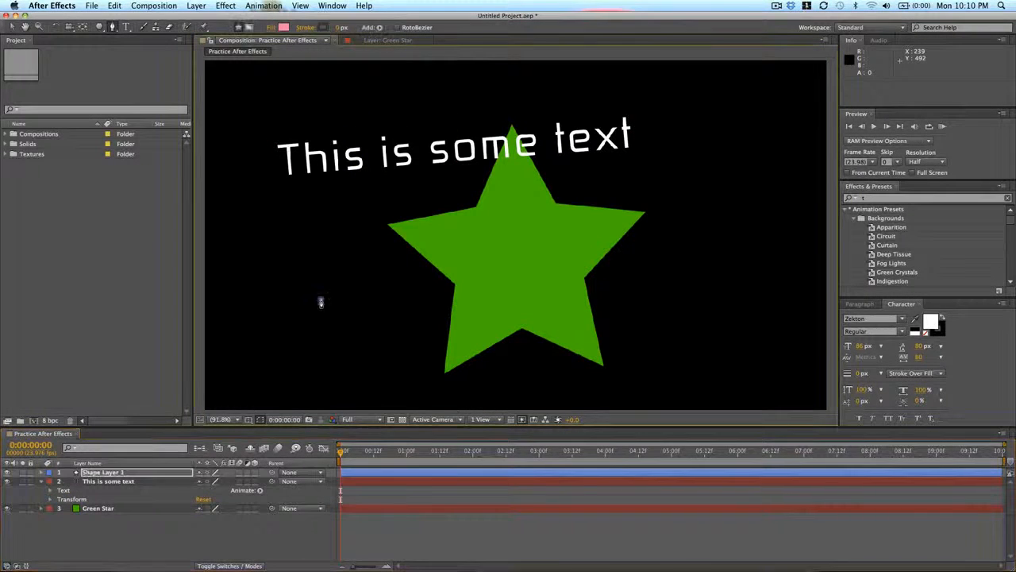
{"action": "left_click", "coordinate": [418, 288]}
{"action": "left_click", "coordinate": [696, 267]}
{"action": "left_click", "coordinate": [575, 187]}
{"action": "left_click", "coordinate": [356, 262]}
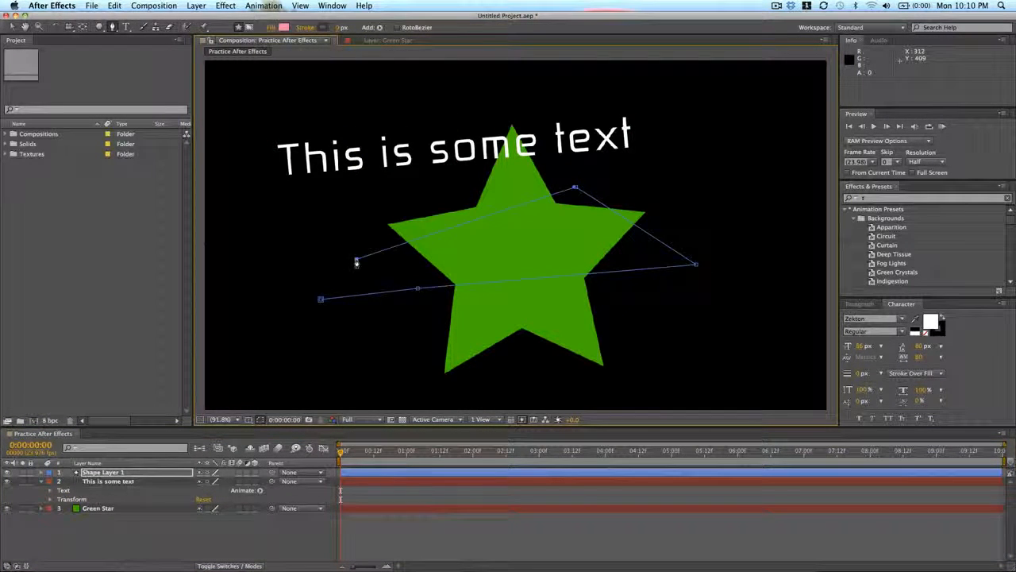
{"action": "left_click", "coordinate": [320, 299]}
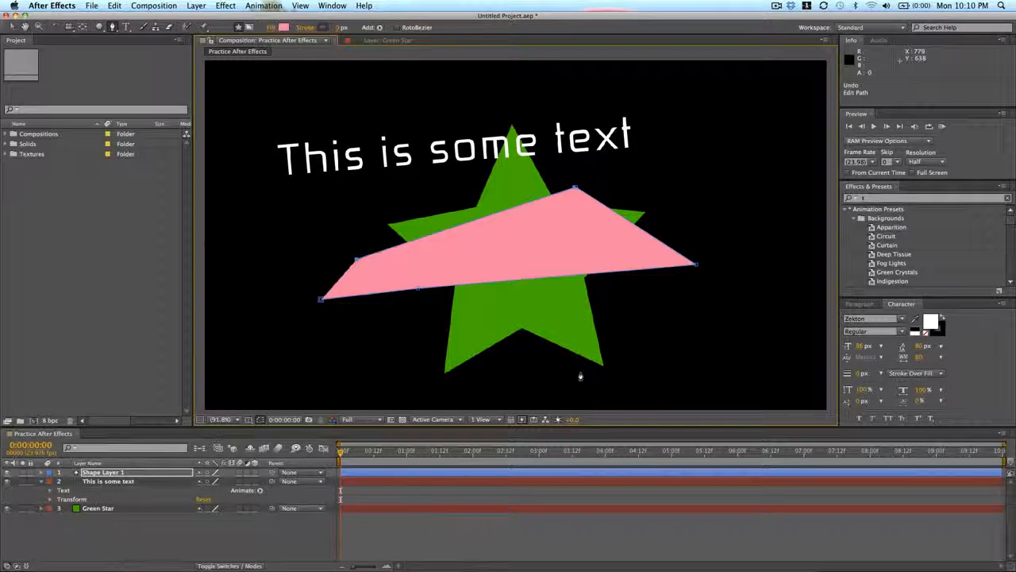
{"action": "left_click", "coordinate": [403, 472]}
{"action": "key", "text": "Delete"}
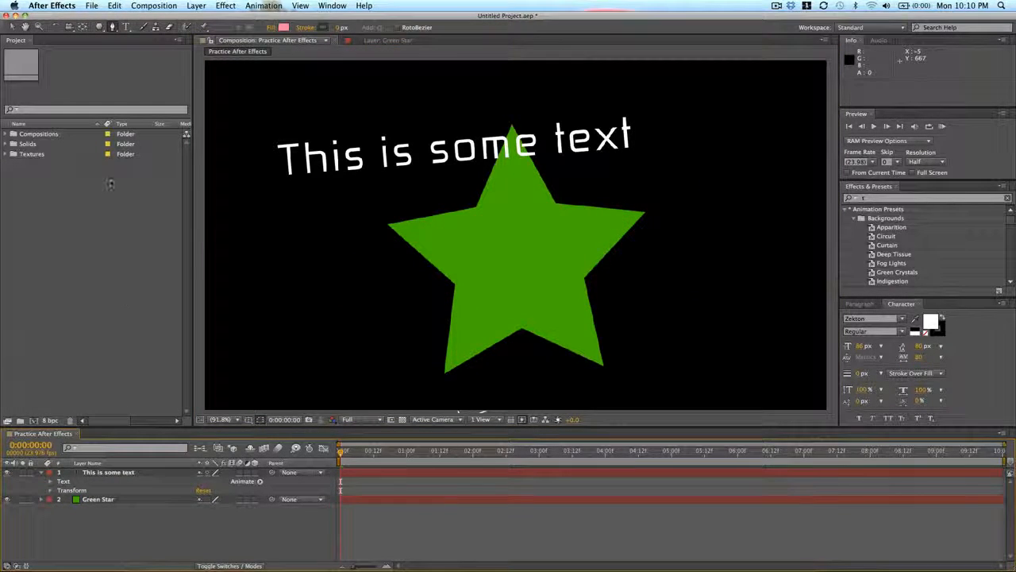
- Add a text layer reading "fasdfl;ajsd;fajsd;fljas;" across the lower part of the star, and delete it
{"action": "left_click", "coordinate": [125, 27]}
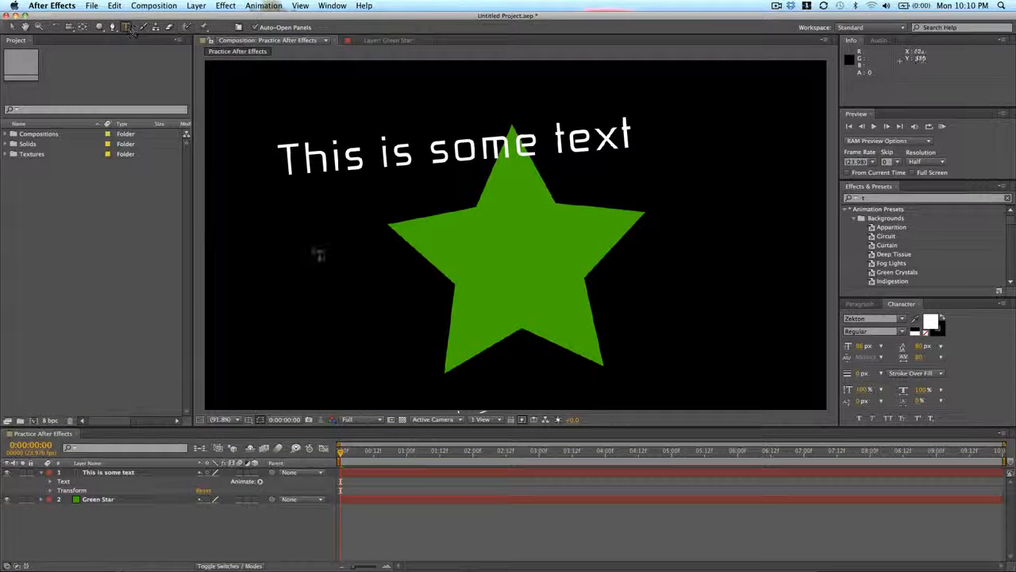
{"action": "left_click", "coordinate": [292, 305]}
{"action": "type", "text": "fasdfl;ajsd;fajsd;fljas;"}
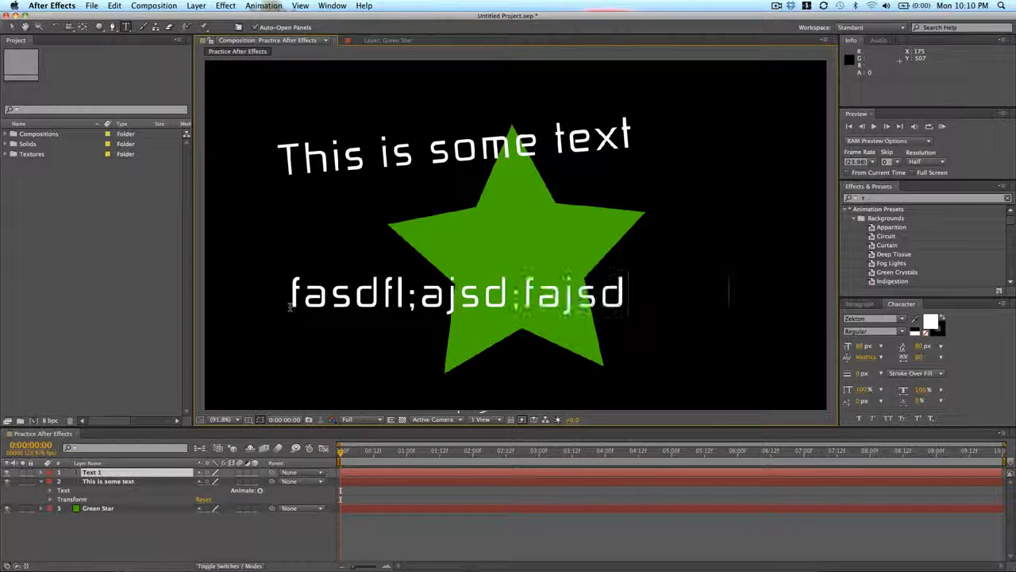
{"action": "left_click", "coordinate": [437, 472]}
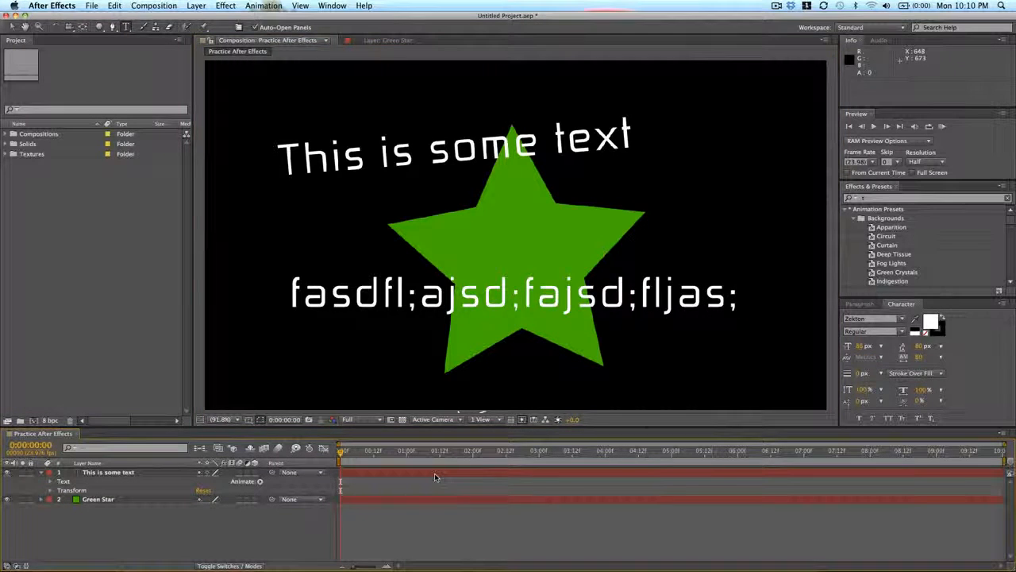
{"action": "key", "text": "Delete"}
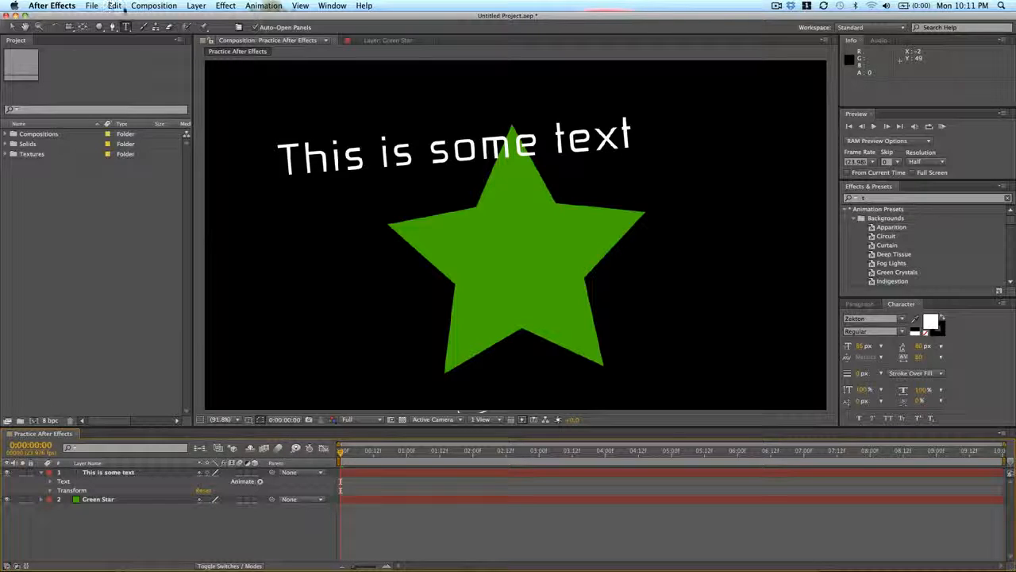
- Move the slanted text onto the star, replace its wording with "YOU ARE A STAR", and shift it slightly down and right
{"action": "key", "text": "v"}
{"action": "left_click_drag", "start_coordinate": [375, 157], "coordinate": [438, 245]}
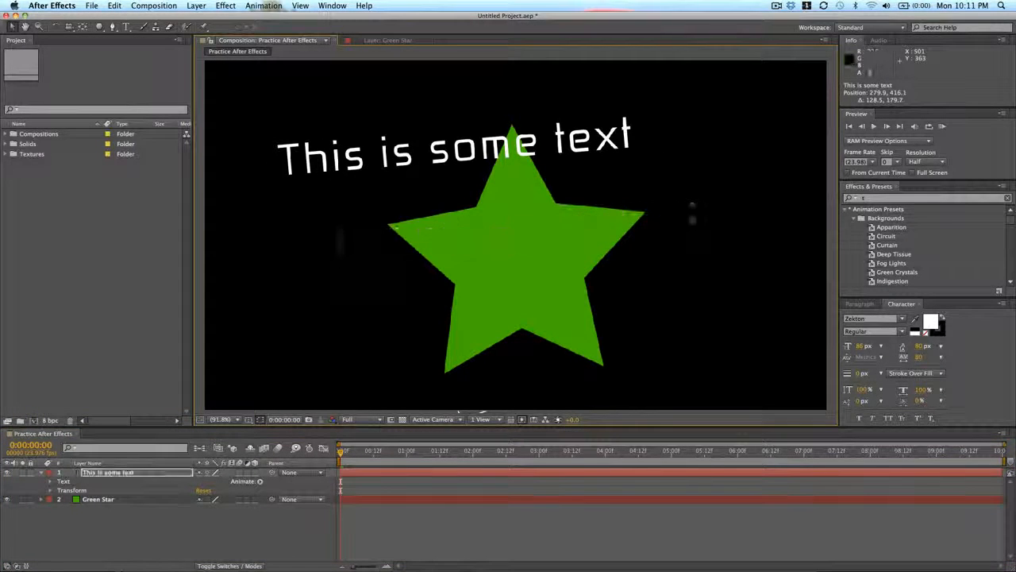
{"action": "key", "text": "super+a"}
{"action": "type", "text": "YOU AR"}
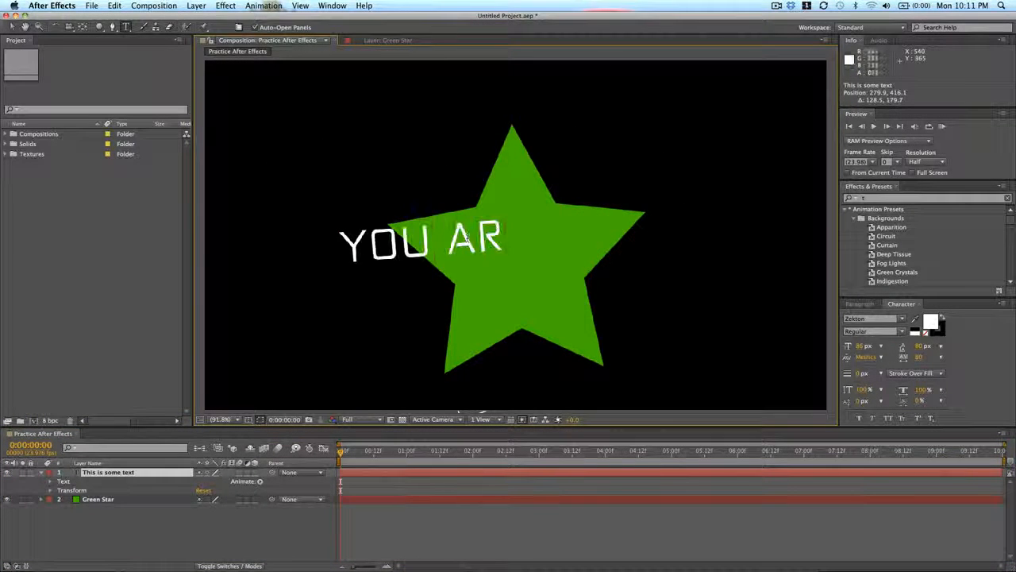
{"action": "type", "text": "E A STAR"}
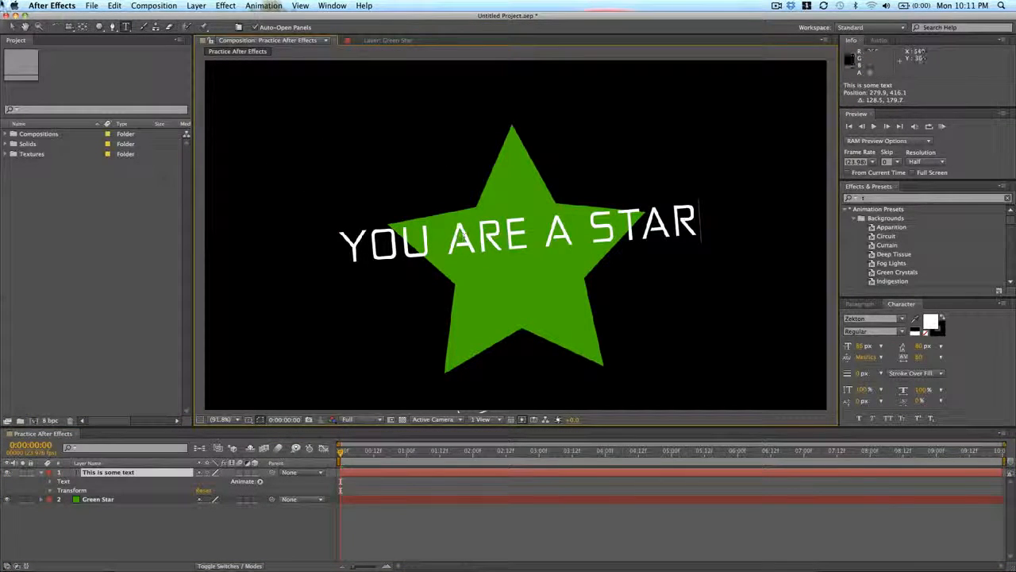
{"action": "left_click", "coordinate": [12, 27]}
{"action": "left_click_drag", "start_coordinate": [508, 238], "coordinate": [522, 259]}
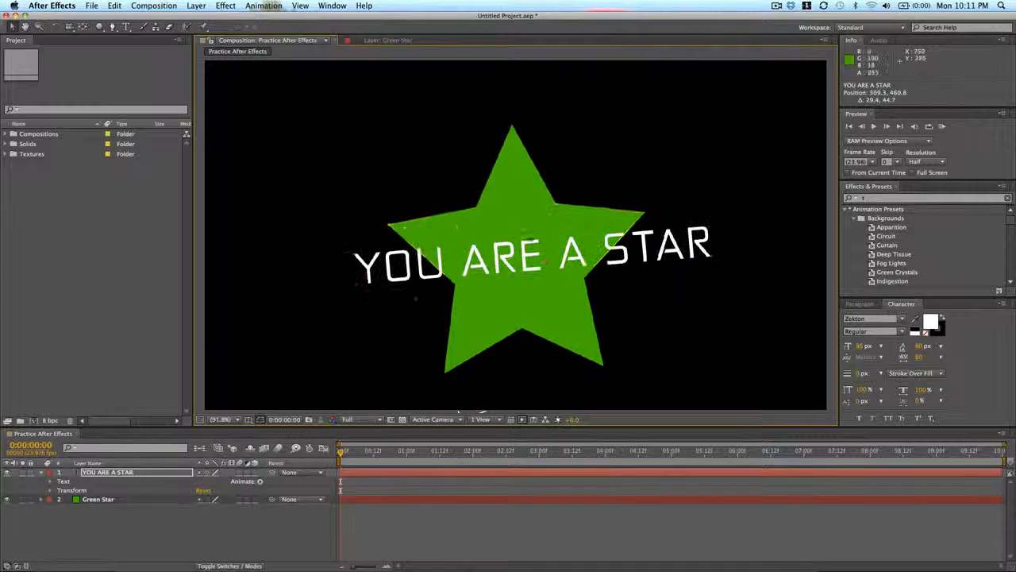
- Enlarge the green star and move it up so it sits behind nearly all of the text
{"action": "left_click", "coordinate": [528, 197]}
{"action": "left_click_drag", "start_coordinate": [600, 92], "coordinate": [659, 67]}
{"action": "left_click_drag", "start_coordinate": [558, 165], "coordinate": [554, 81]}
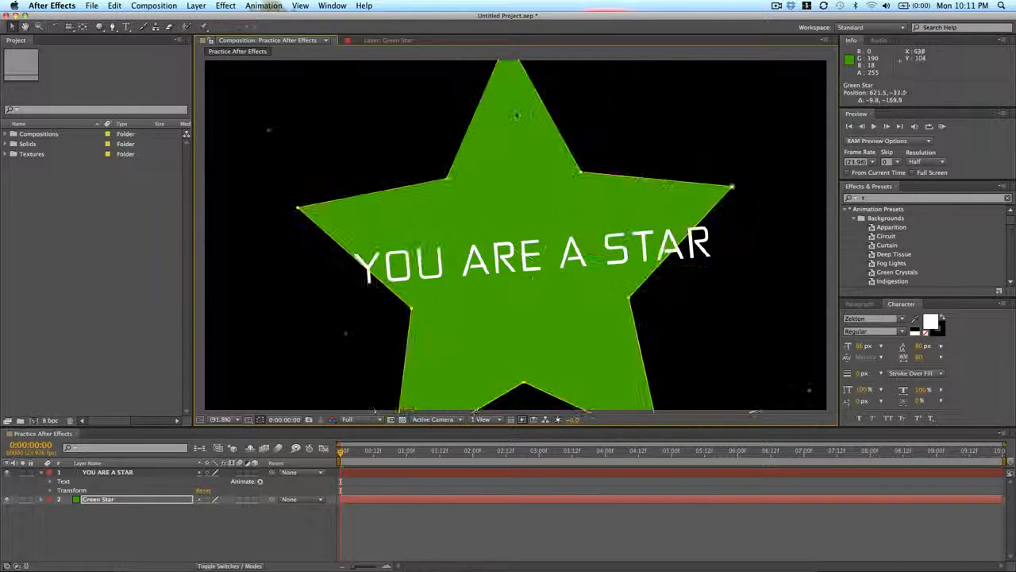
{"action": "left_click_drag", "start_coordinate": [633, 202], "coordinate": [633, 197]}
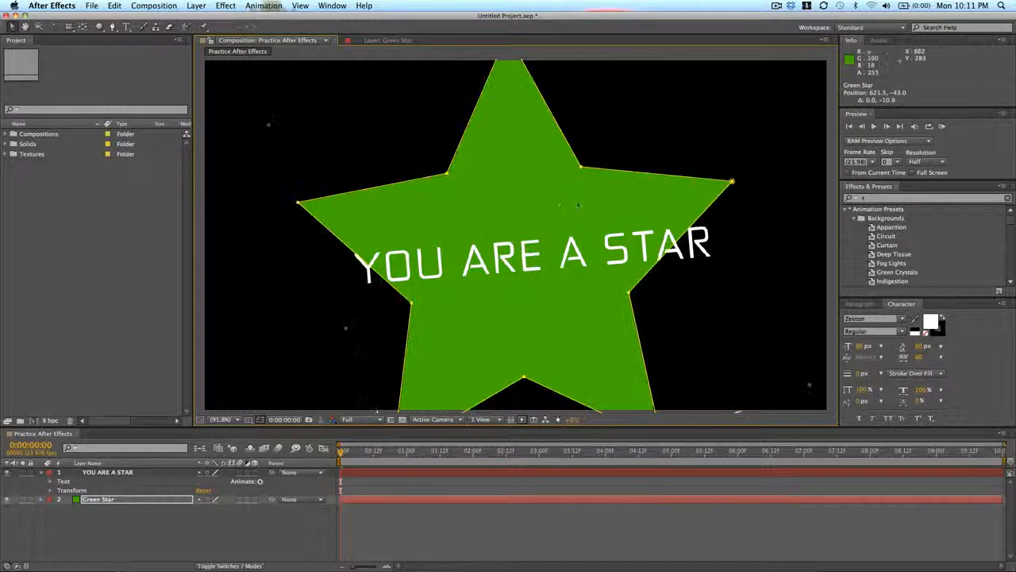
- Move the "YOU ARE A STAR" text up between the star's side tips, and deselect it
{"action": "left_click", "coordinate": [299, 308]}
{"action": "left_click_drag", "start_coordinate": [440, 278], "coordinate": [434, 238]}
{"action": "left_click", "coordinate": [517, 488]}
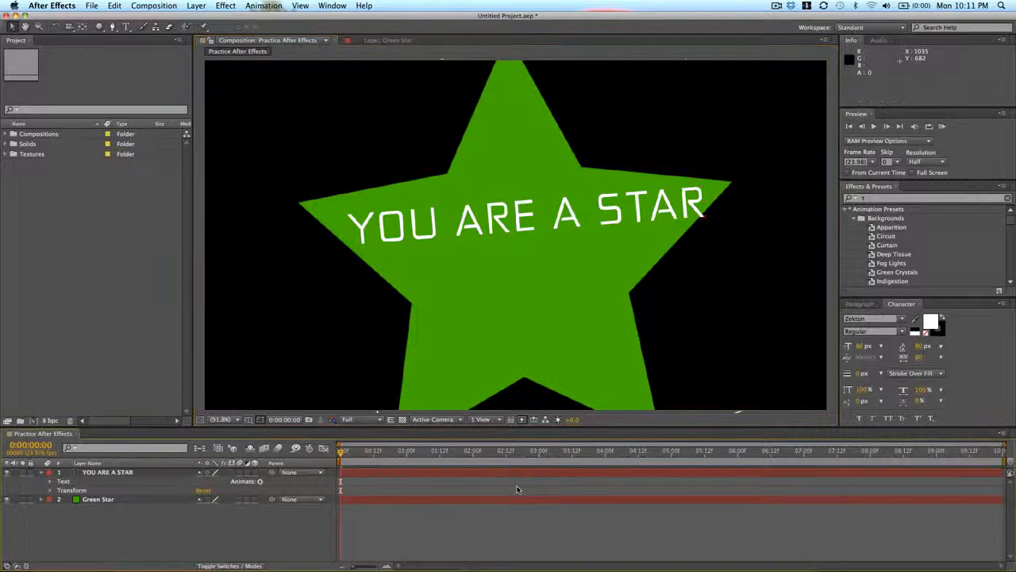
- Select both the text and Green Star layers, and collapse their properties in the timeline
{"action": "key", "text": "super+a"}
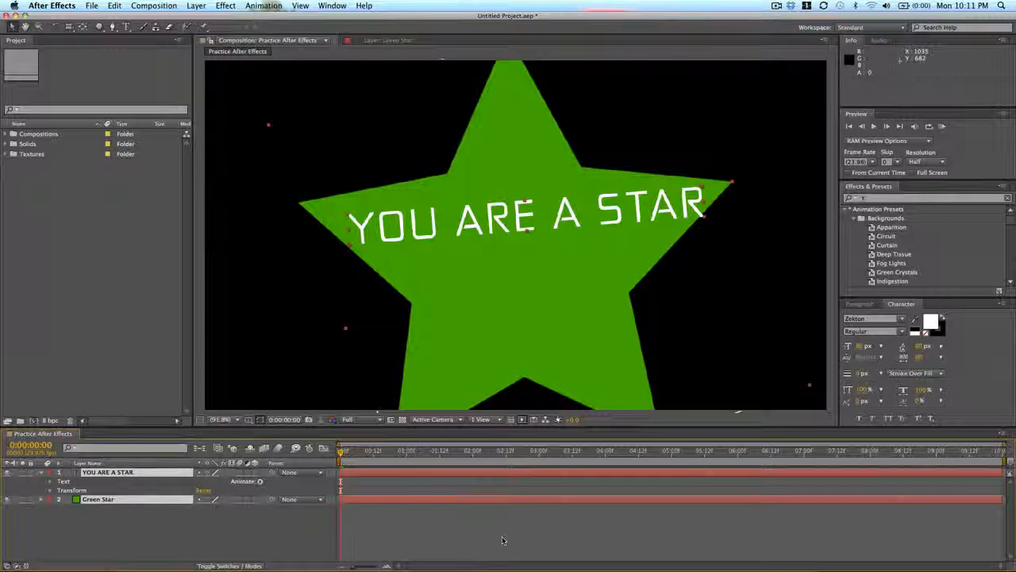
{"action": "key", "text": "s"}
{"action": "key", "text": "s"}
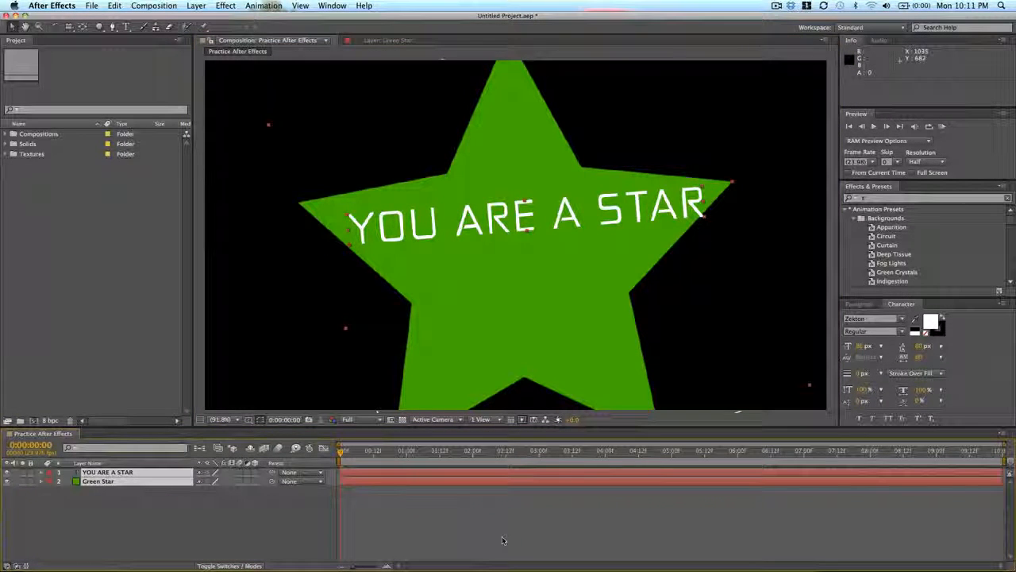